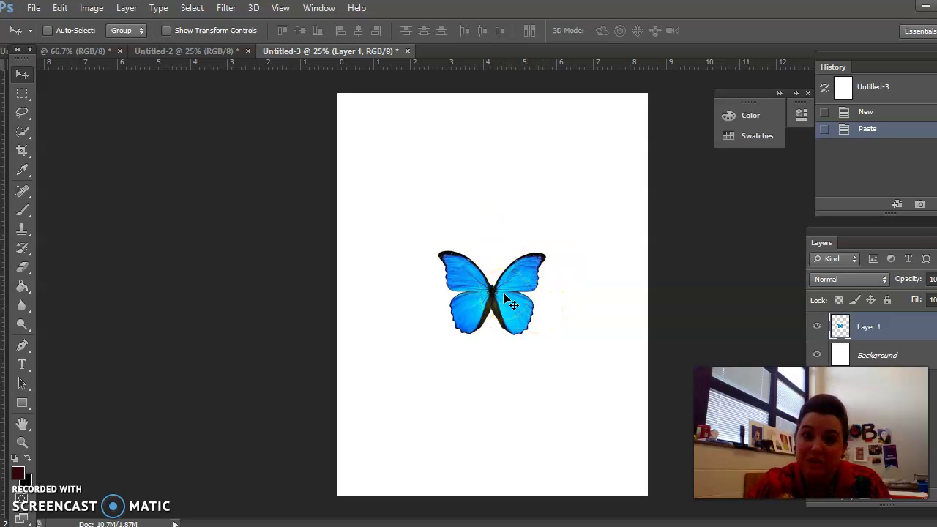
Move the pasted butterfly up and slightly to the left on the page.
left_click(484, 258)
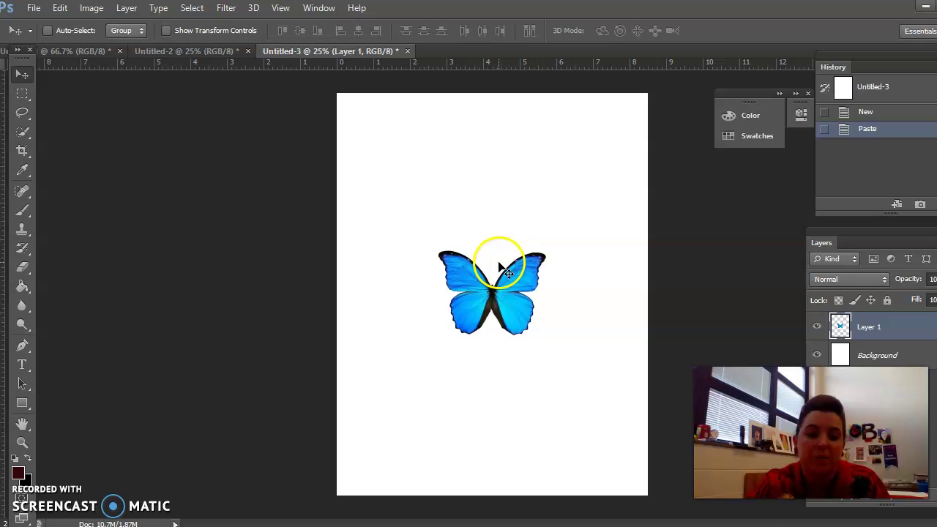
left_click_drag(517, 314, 502, 265)
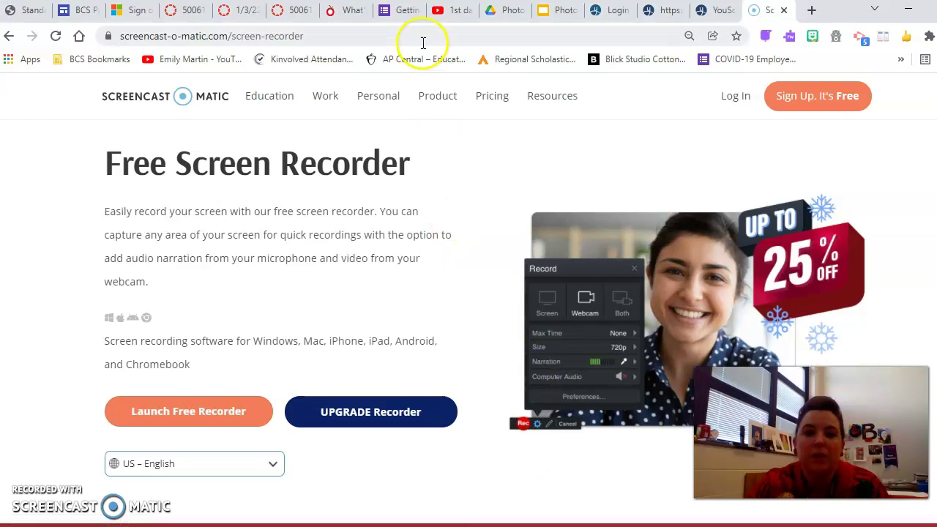
Copy the blue butterfly image from the course page in the browser and paste a second copy into the Untitled-3 document in Photoshop.
left_click(236, 12)
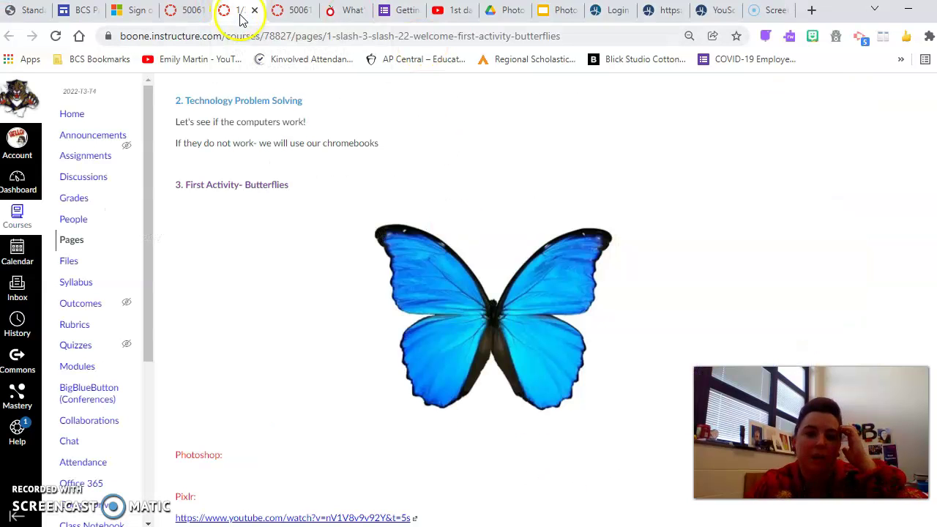
right_click(453, 287)
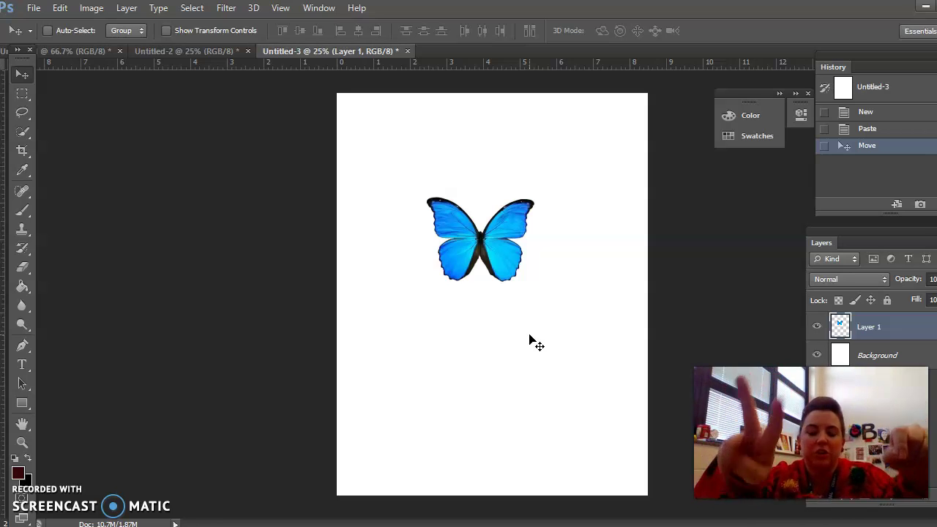
key("ctrl+v")
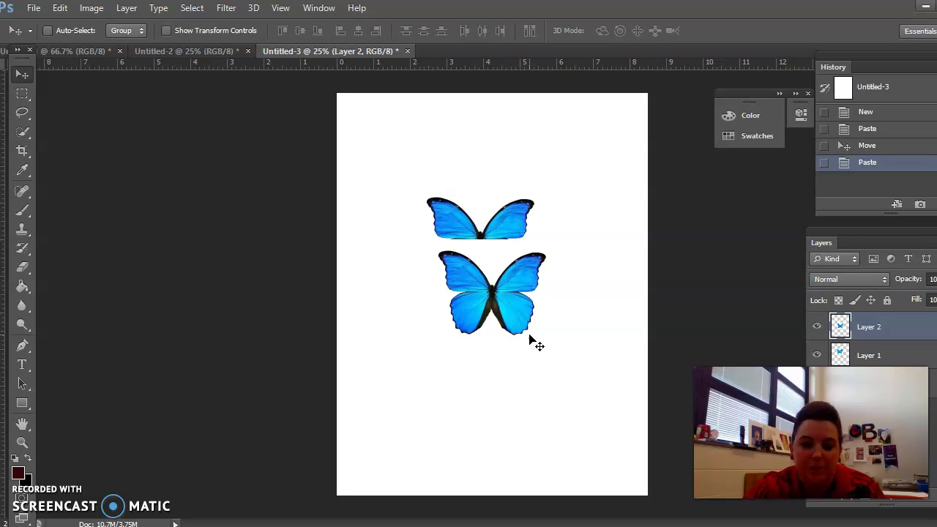
Move the second butterfly slightly to the left, keeping it below the first one.
left_click(511, 308)
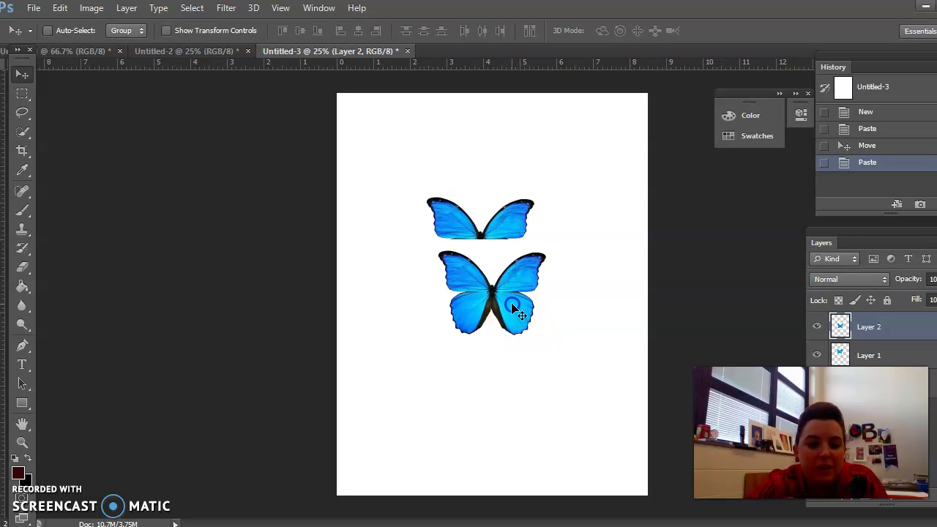
left_click_drag(509, 287, 492, 306)
left_click(477, 261)
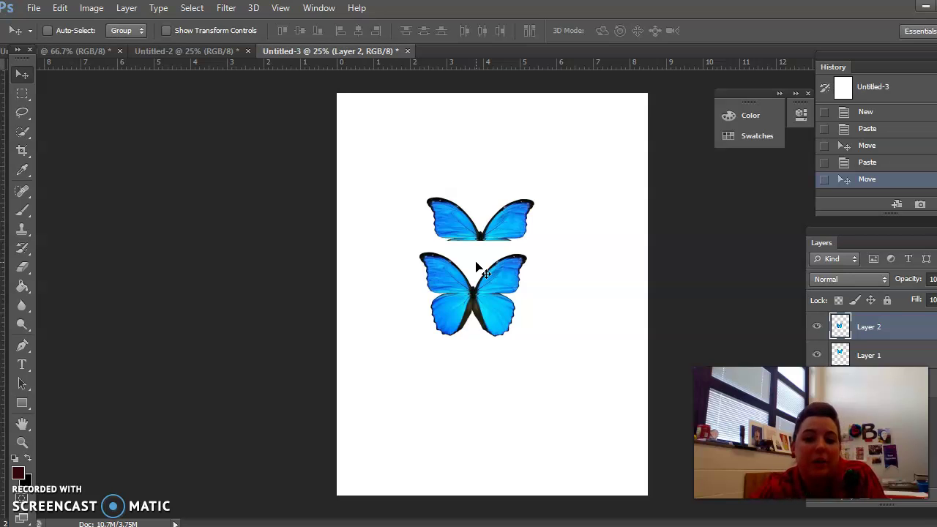
left_click(497, 254)
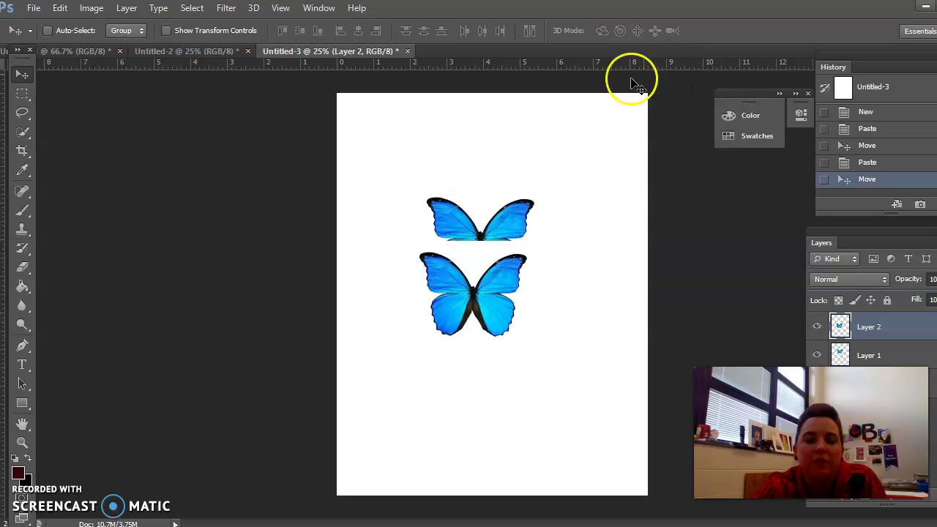
Shift the Tools panel inward and float the History panel over the page's upper right area.
left_click(23, 65)
left_click_drag(23, 64, 42, 60)
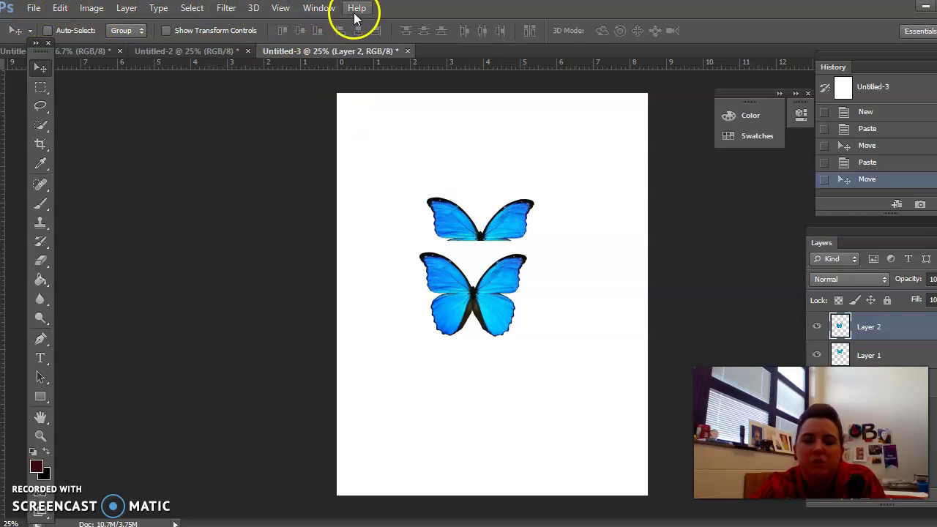
left_click_drag(835, 54, 573, 97)
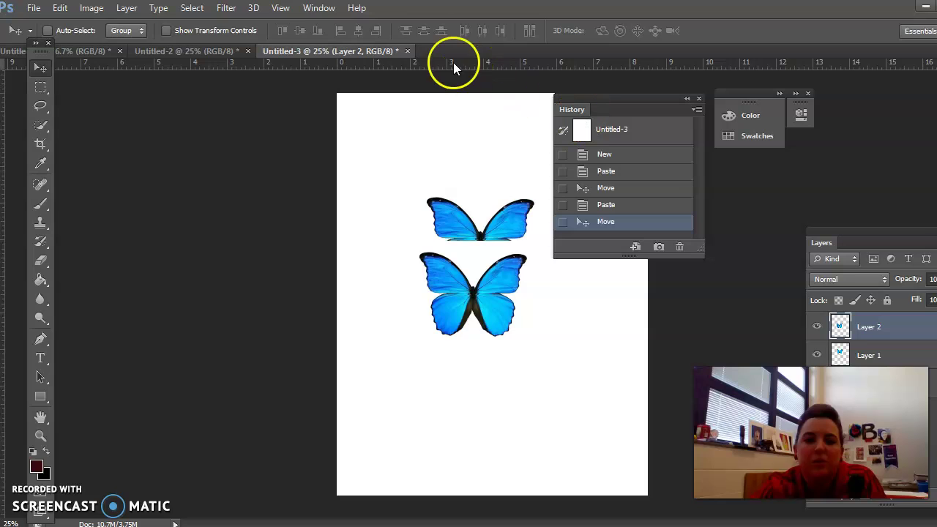
left_click(317, 9)
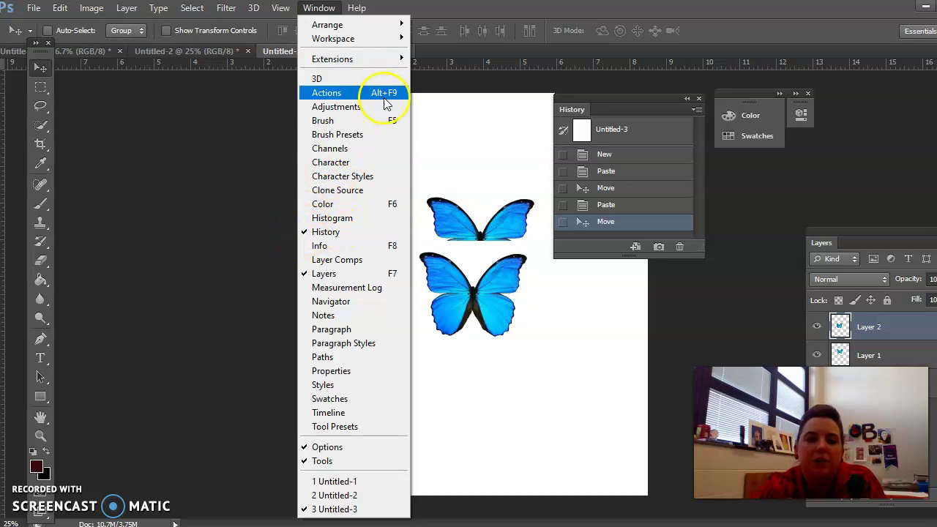
left_click(579, 103)
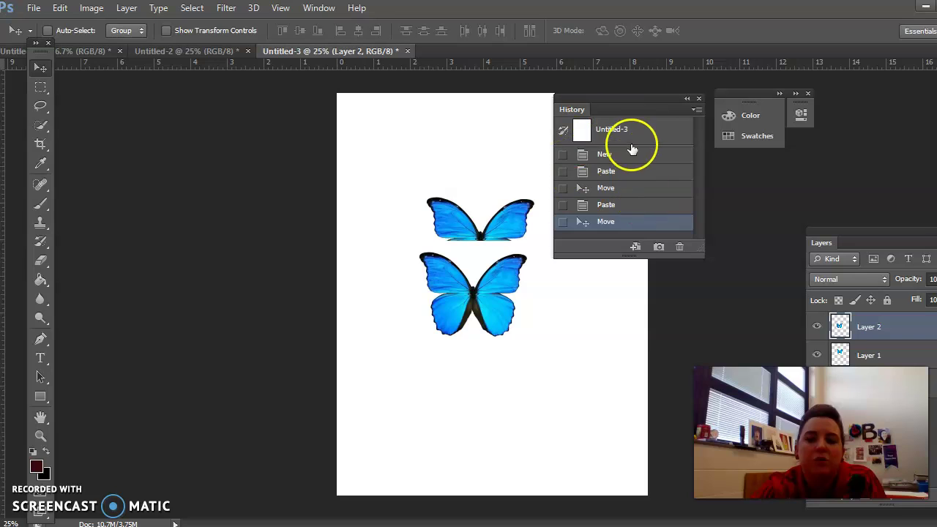
Step back through the document history to the first Paste state, and return to the latest Move state.
left_click(613, 207)
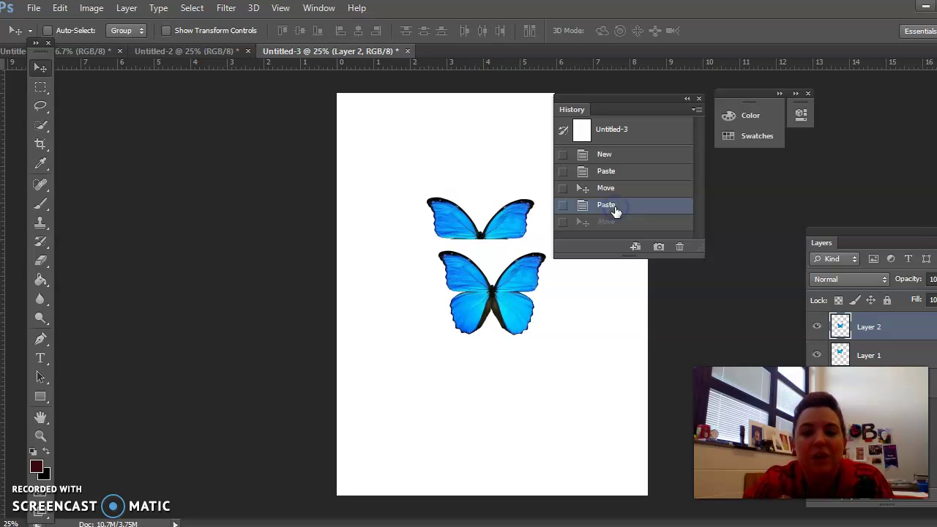
left_click(604, 189)
left_click(604, 175)
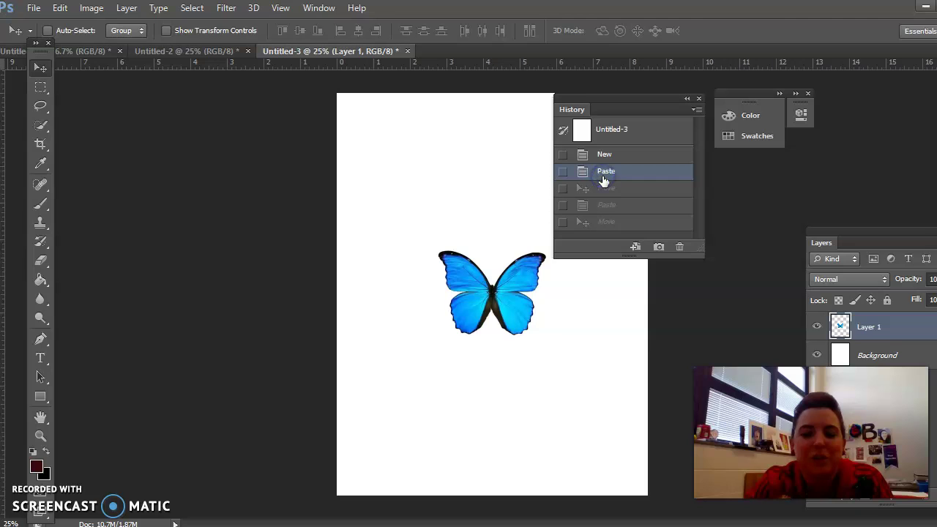
left_click(607, 192)
left_click(610, 206)
left_click(611, 222)
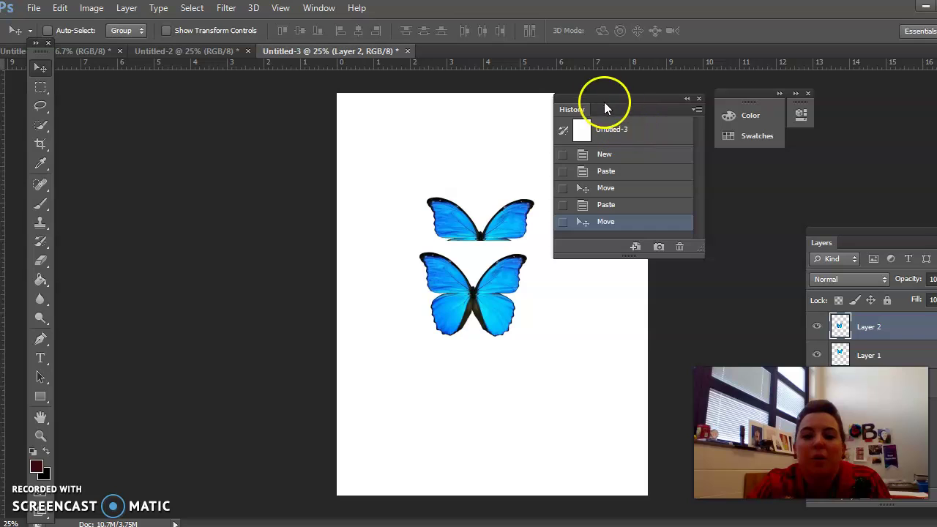
Attach the Layers panel beneath the History panel and move the combined group to the left edge of the page.
mouse_move(573, 95)
left_mouse_down()
mouse_move(554, 91)
mouse_move(569, 83)
left_mouse_up()
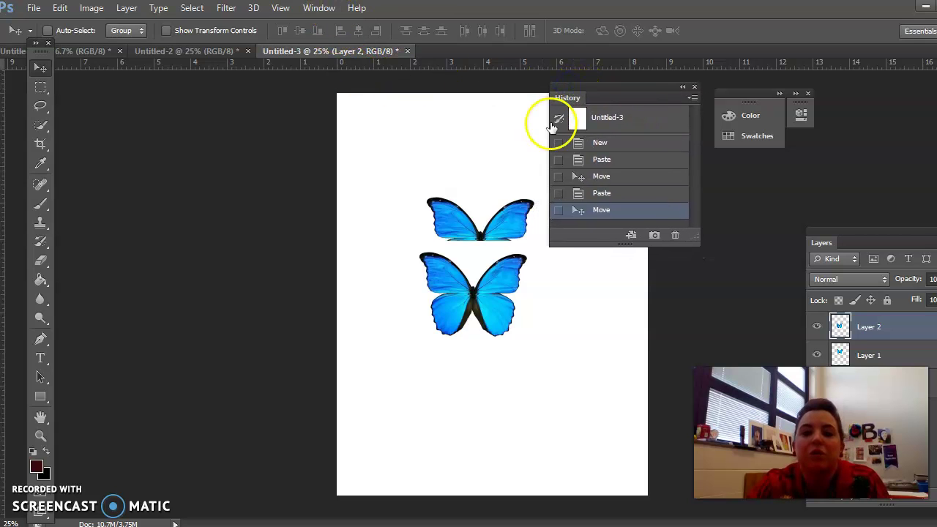
left_click_drag(854, 240, 562, 216)
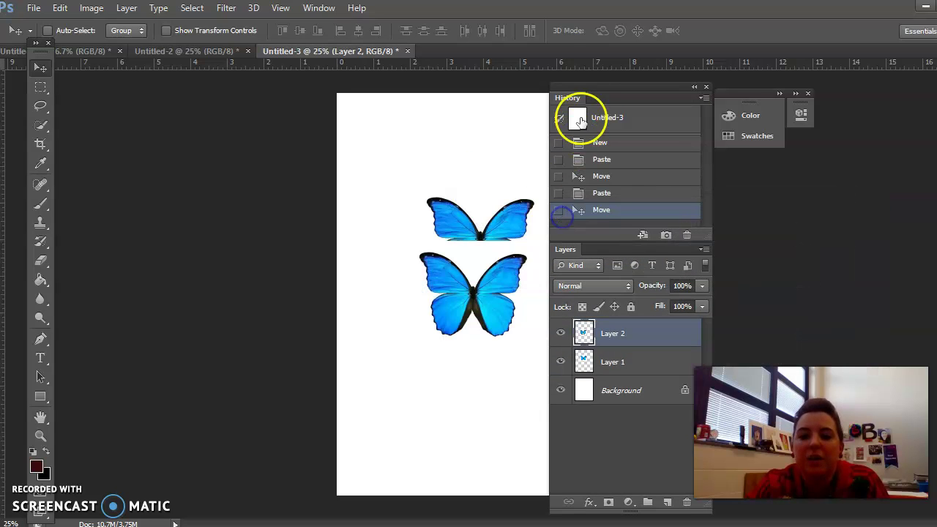
left_click_drag(588, 93, 218, 88)
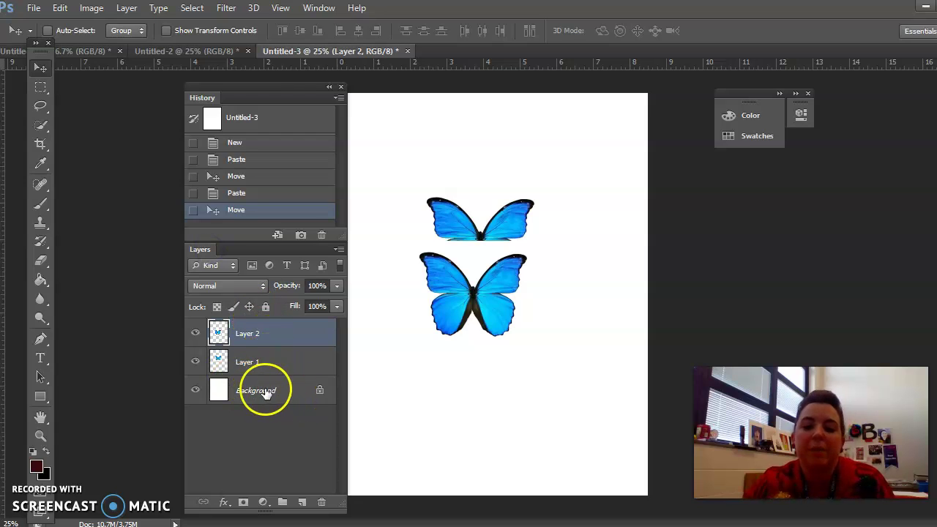
Toggle the visibility of Layer 2 and Layer 1, leaving Layer 1 shown and Layer 2 hidden.
left_click(273, 363)
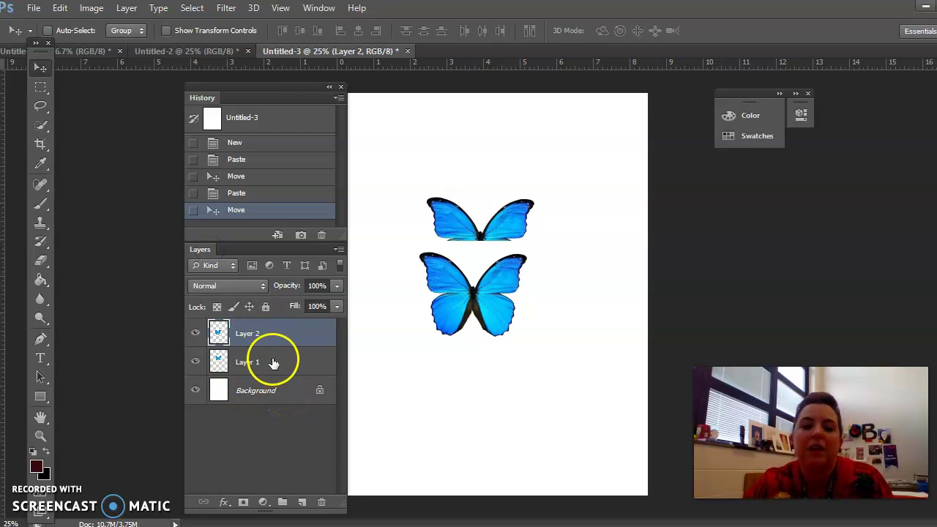
left_click_drag(274, 362, 278, 334)
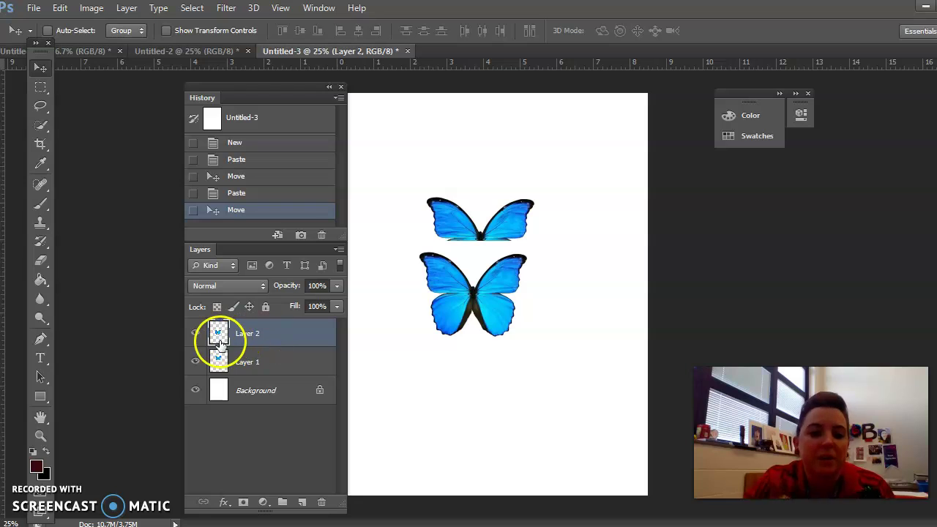
left_click(194, 334)
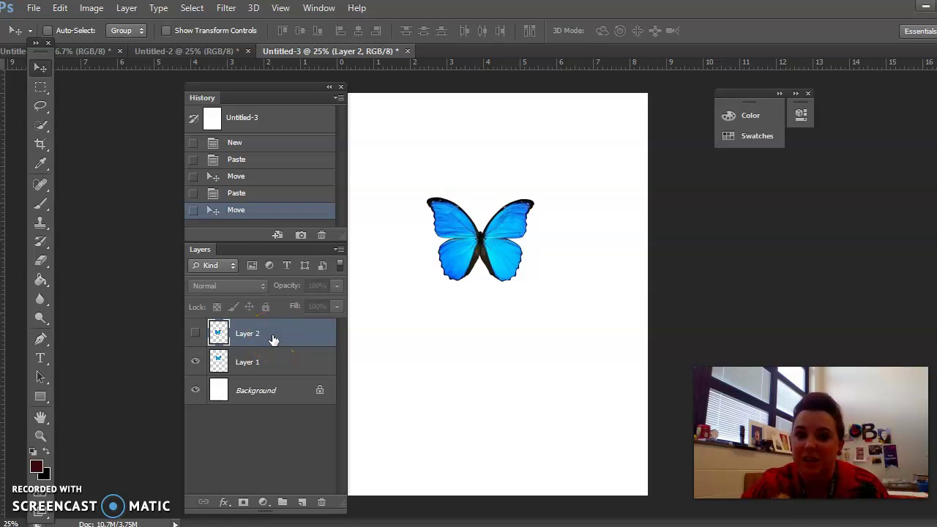
left_click(194, 362)
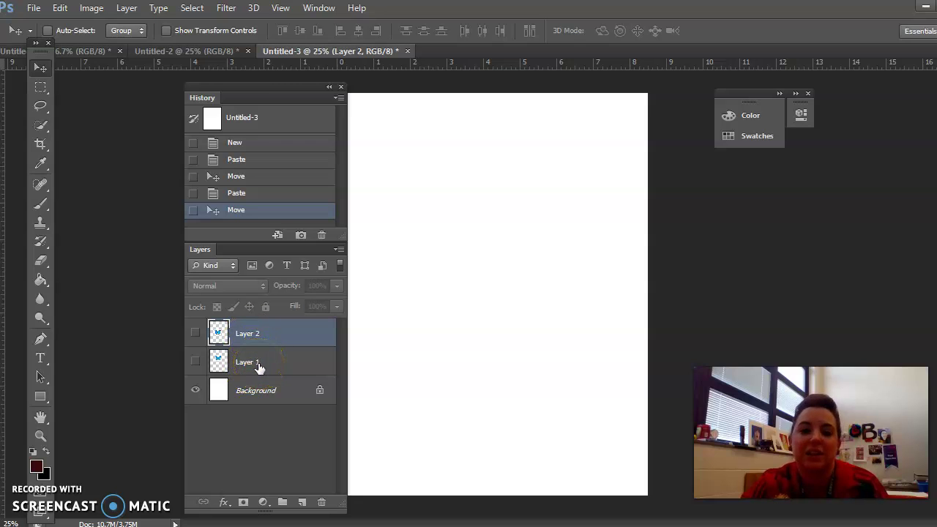
left_click(195, 363)
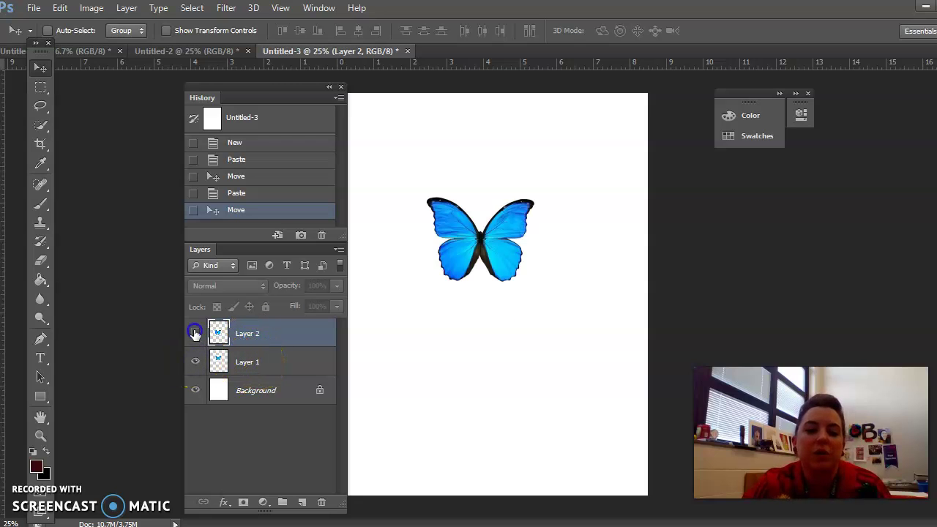
left_click(195, 333)
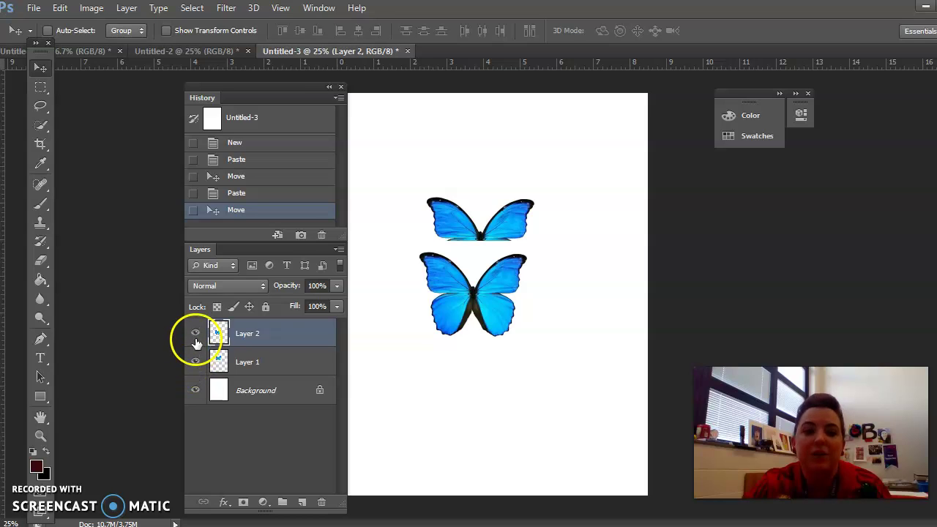
left_click(195, 333)
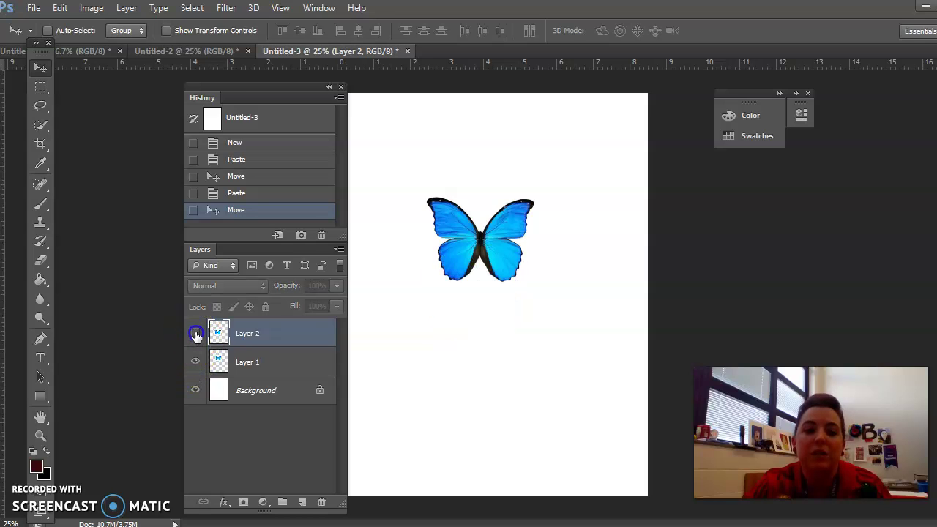
Select the Background layer and hide it to expose the white box around the butterfly.
left_click(258, 363)
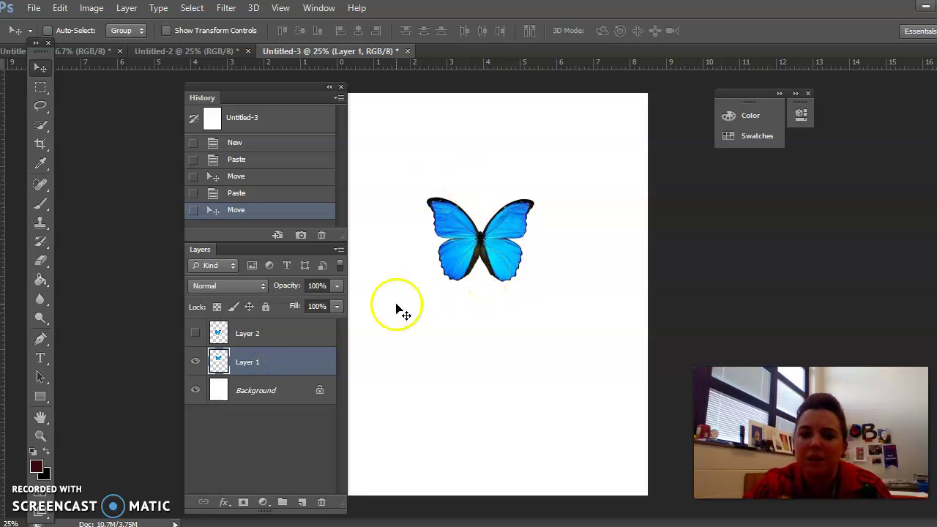
left_click(246, 392)
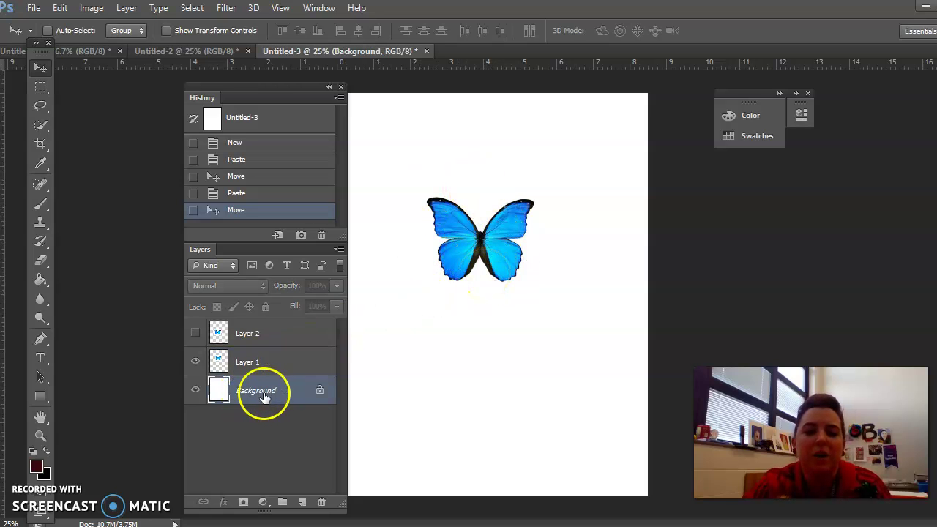
left_click(195, 391)
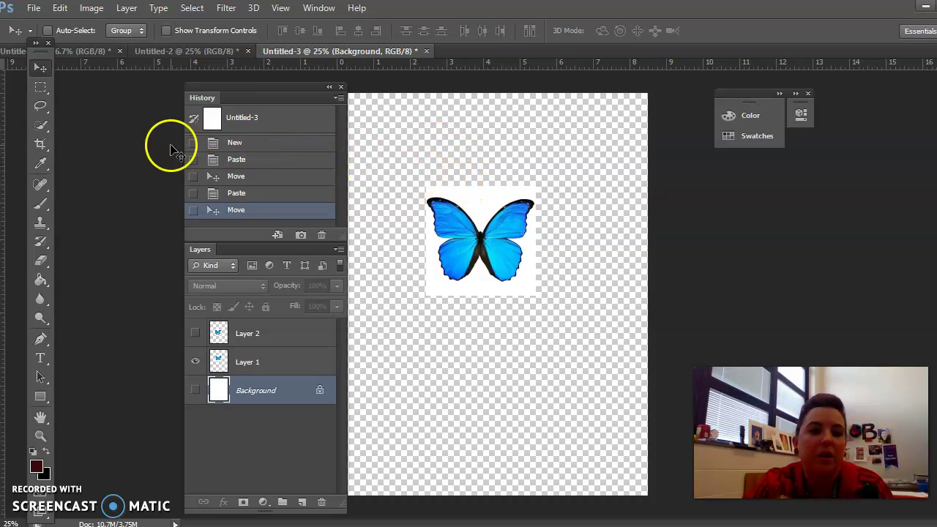
Use the Magic Wand tool at tolerance 32 on the white area between the butterfly's upper wings, with the Background layer active.
mouse_move(47, 58)
left_mouse_down()
mouse_move(71, 85)
mouse_move(41, 68)
left_mouse_up()
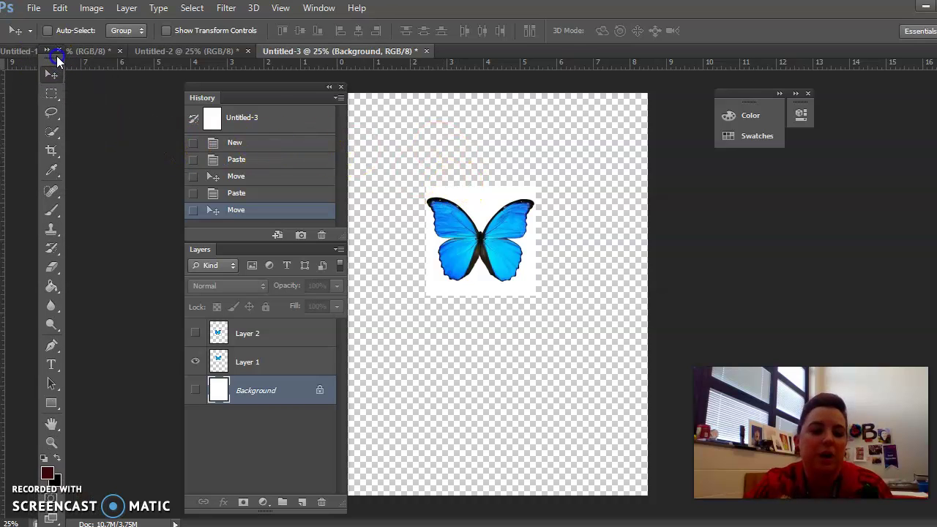
left_click(53, 137)
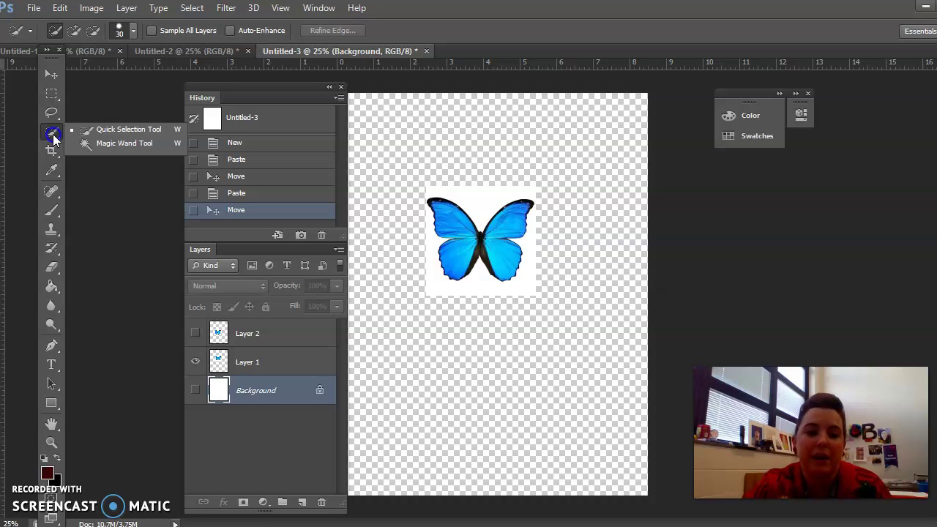
left_click_drag(53, 137, 124, 147)
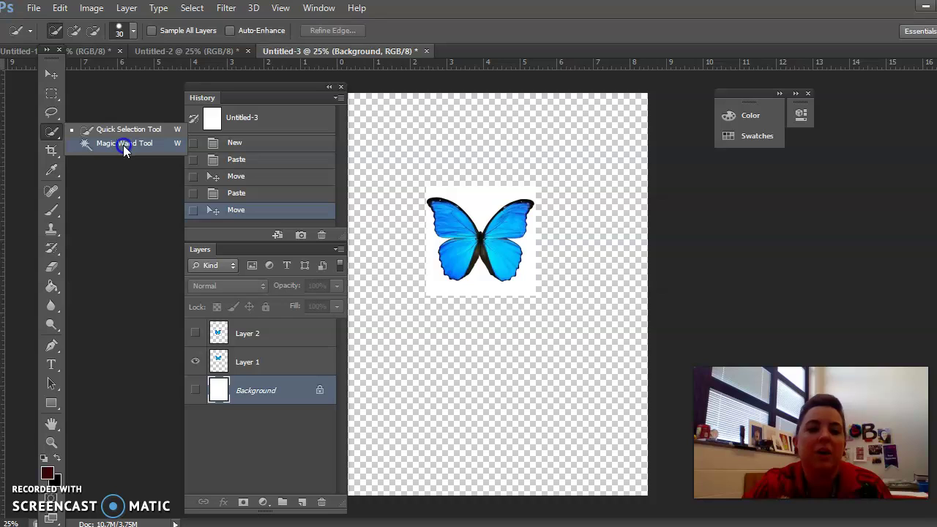
left_click_drag(124, 147, 123, 148)
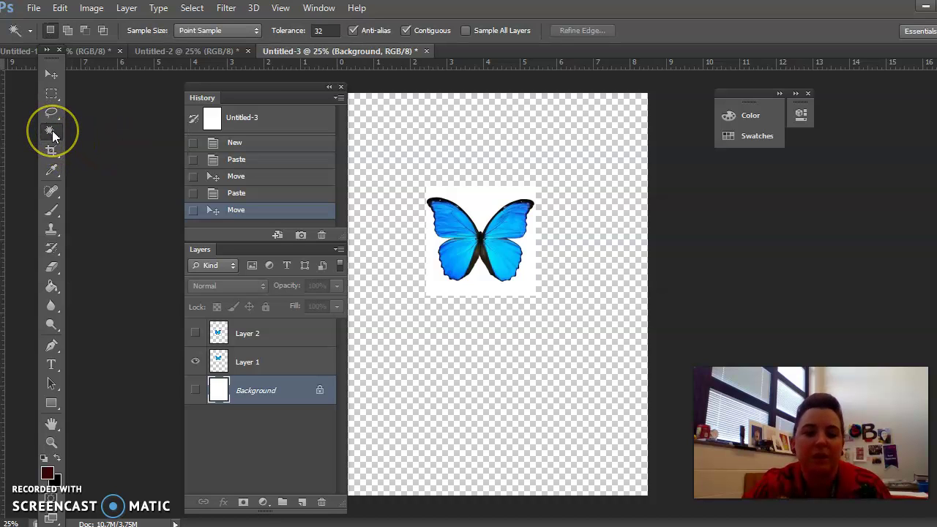
left_click_drag(54, 133, 93, 140)
left_click_drag(395, 168, 482, 205)
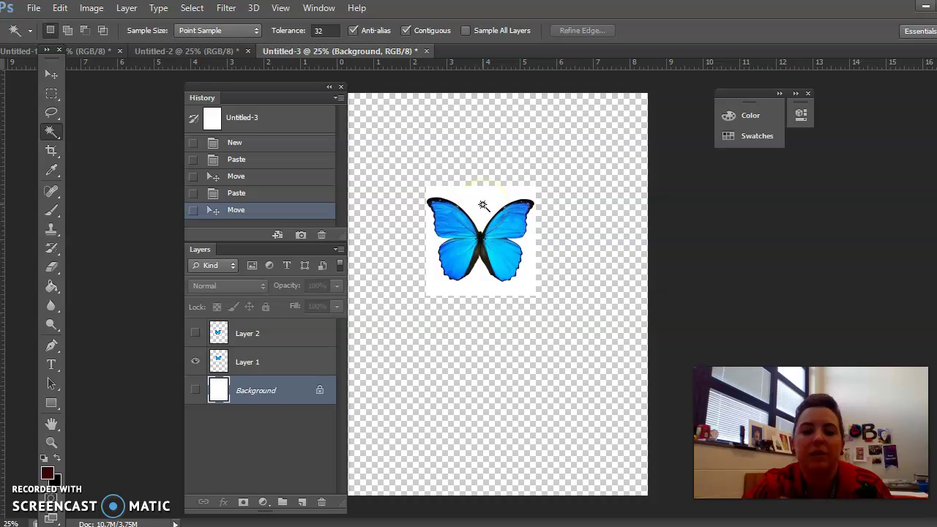
left_click(482, 205)
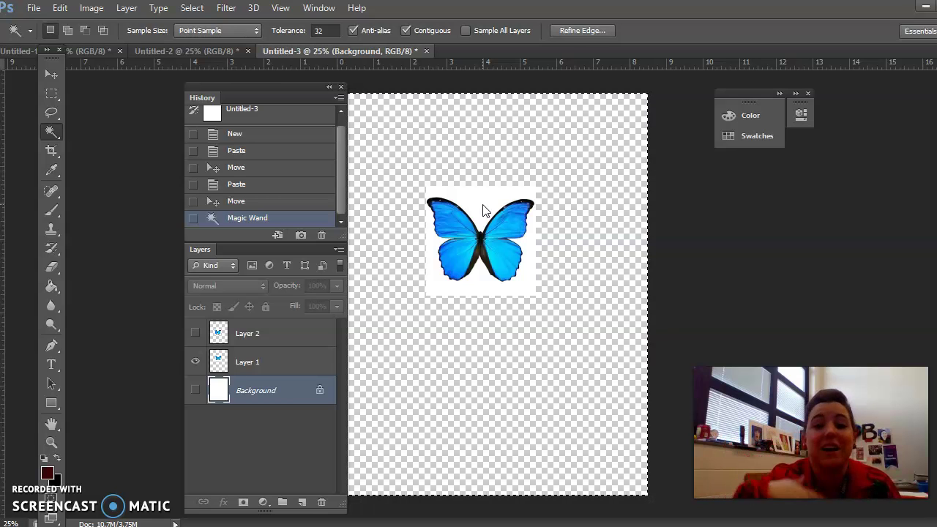
left_click(240, 88)
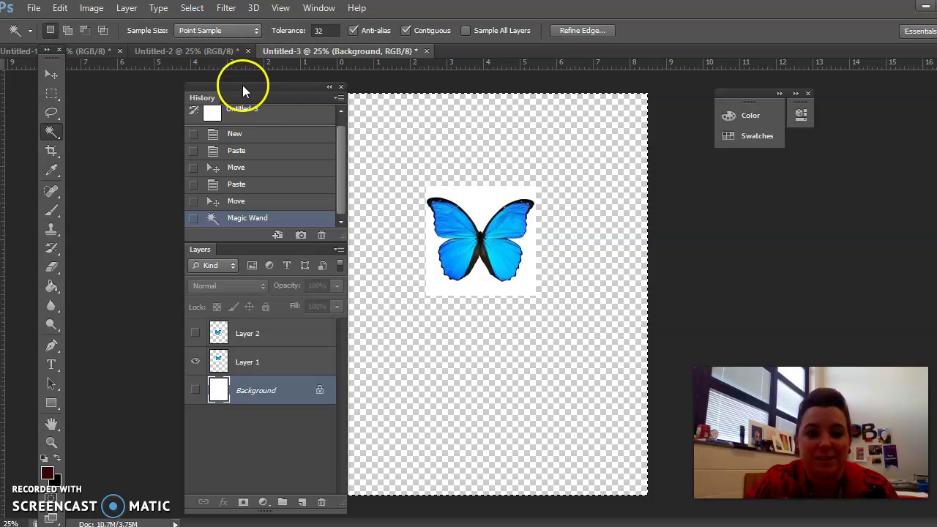
Move the combined History and Layers panel group clear of the page and make Layer 1 active.
left_click_drag(245, 85, 201, 81)
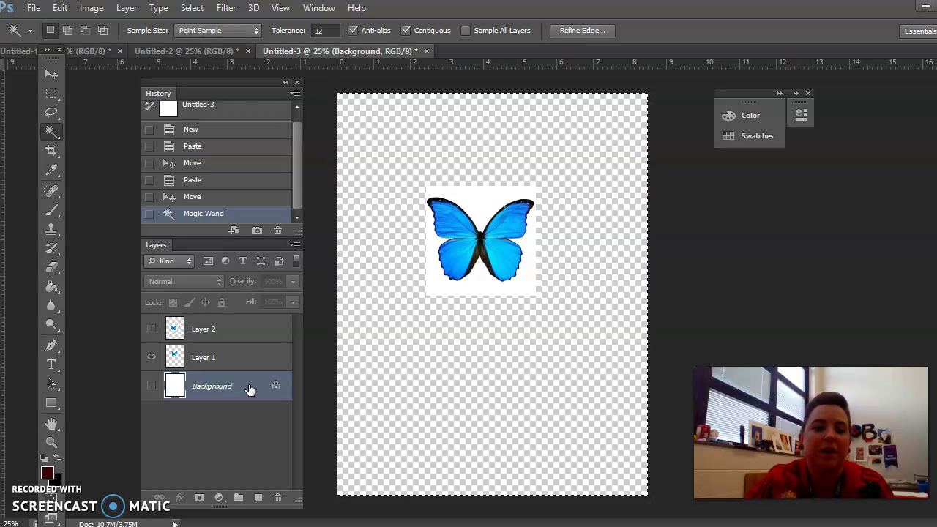
left_click(222, 359)
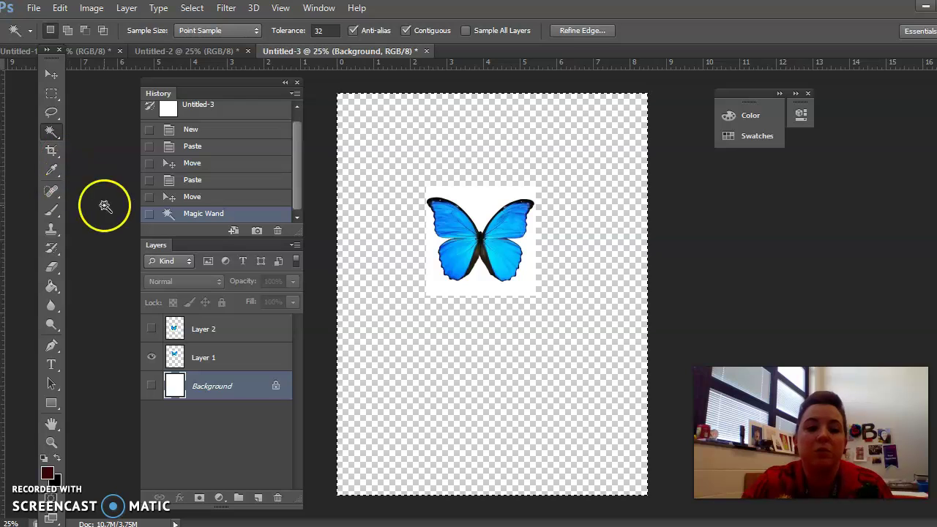
left_click(222, 357)
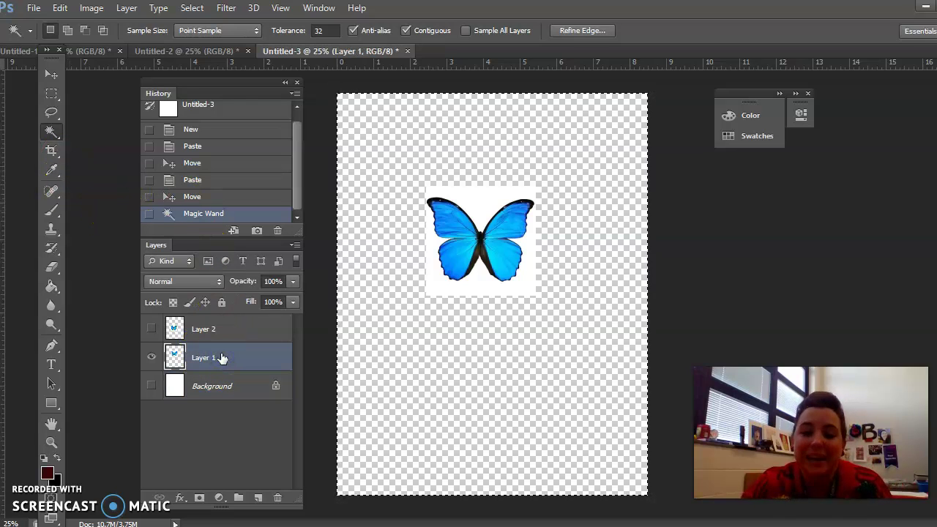
Try clearing the current selection from Layer 1, and revert to the Magic Wand history state.
left_click_drag(222, 357, 259, 359)
left_click(236, 347)
left_click(220, 324)
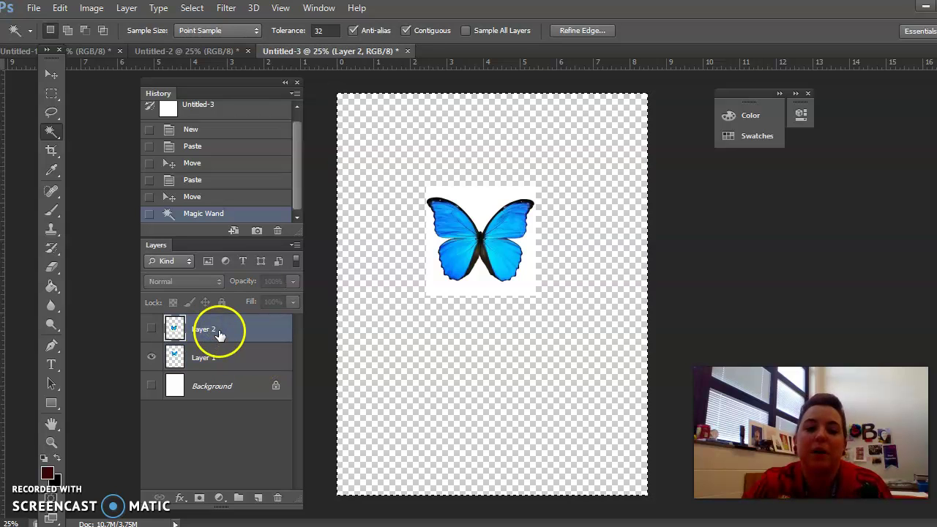
left_click_drag(219, 338, 215, 356)
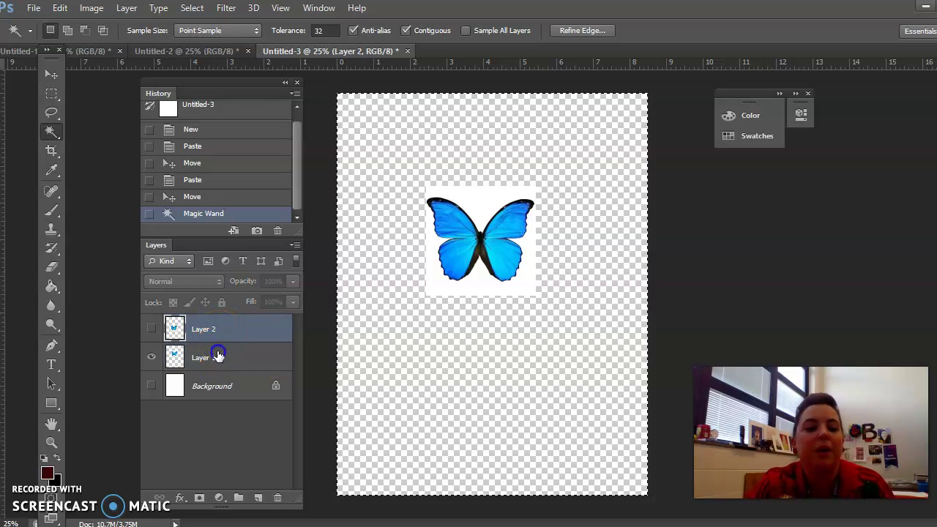
left_click(217, 357)
left_click(236, 366)
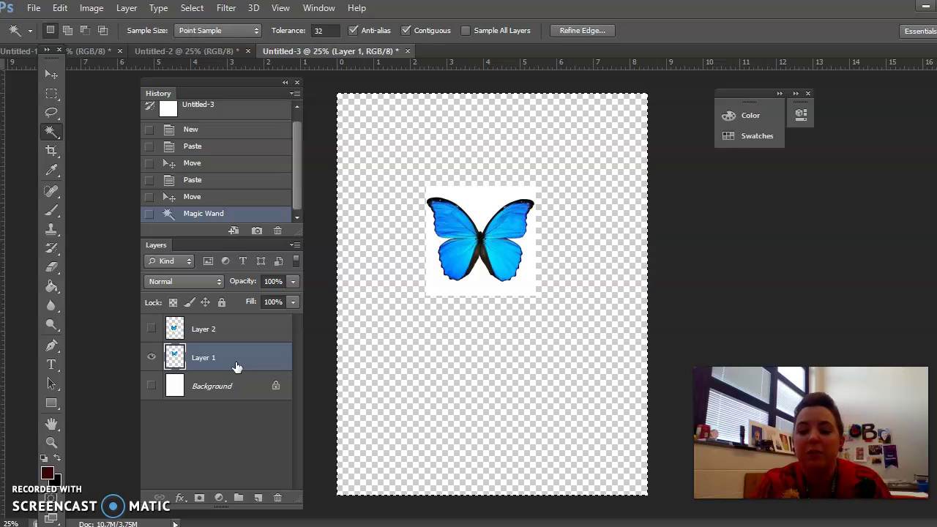
key("Delete")
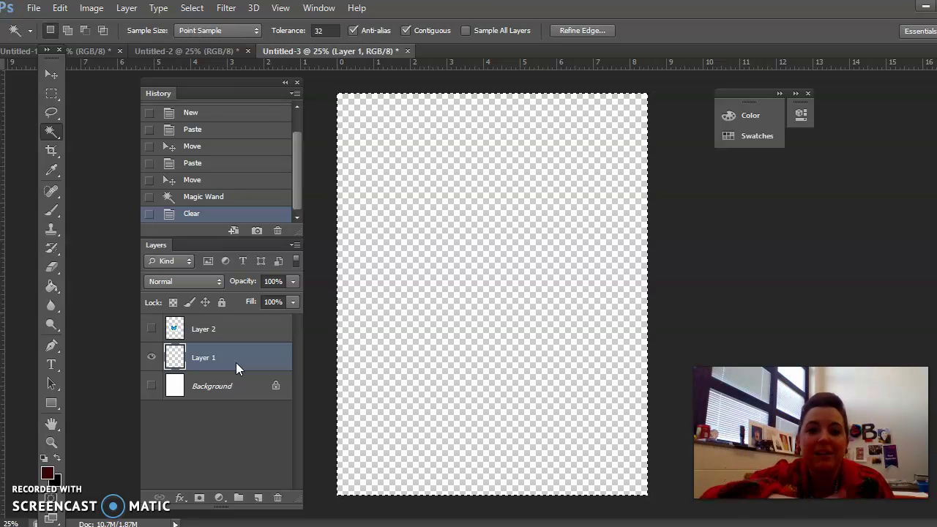
left_click(212, 196)
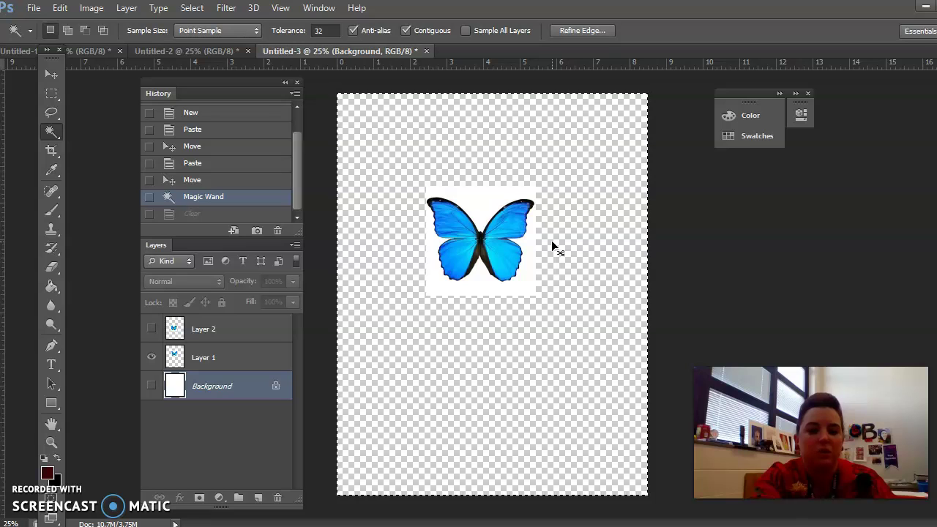
Drop the old selection, and on Layer 1 select the white background around the butterfly with the Magic Wand at tolerance 32 and delete it.
key("ctrl+d")
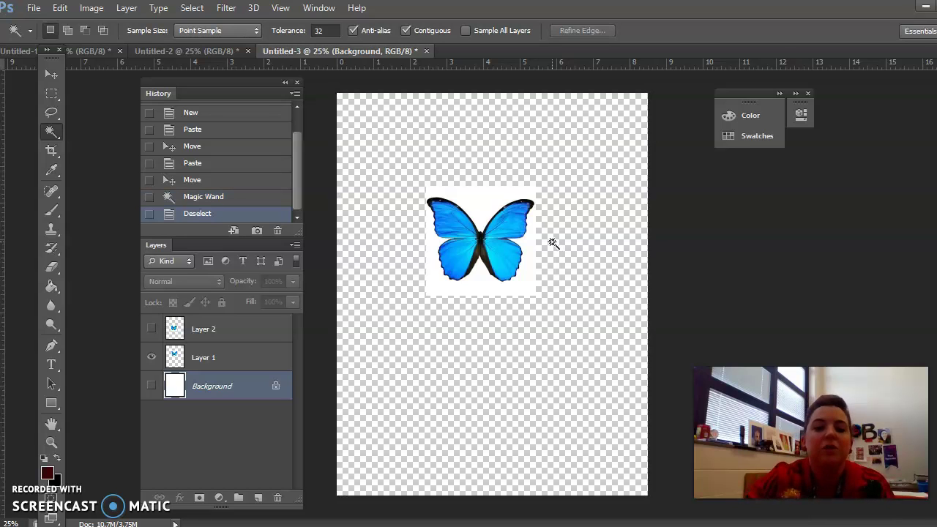
left_click(232, 366)
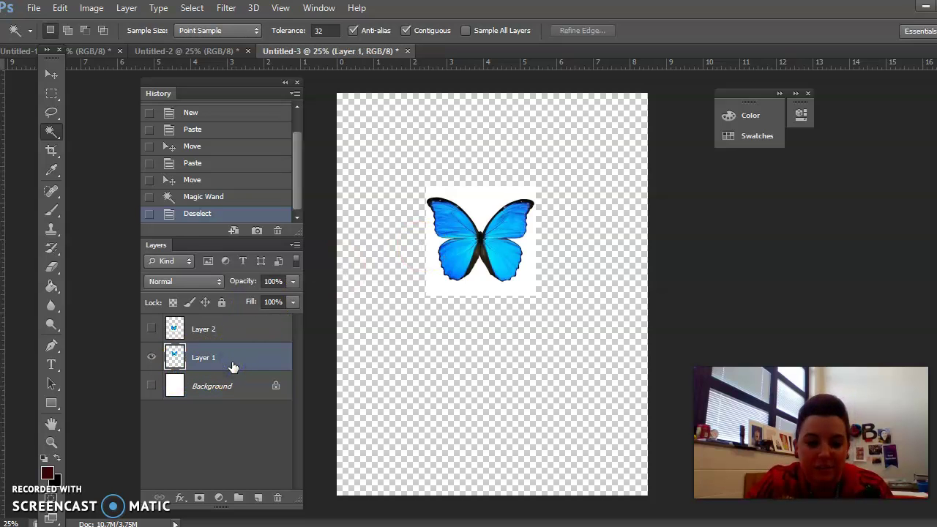
left_click_drag(49, 135, 94, 147)
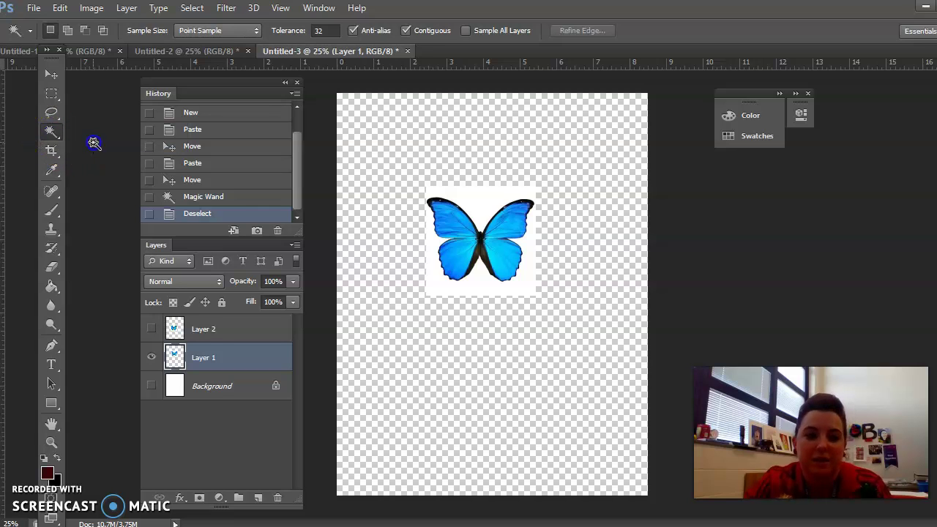
left_click(483, 209)
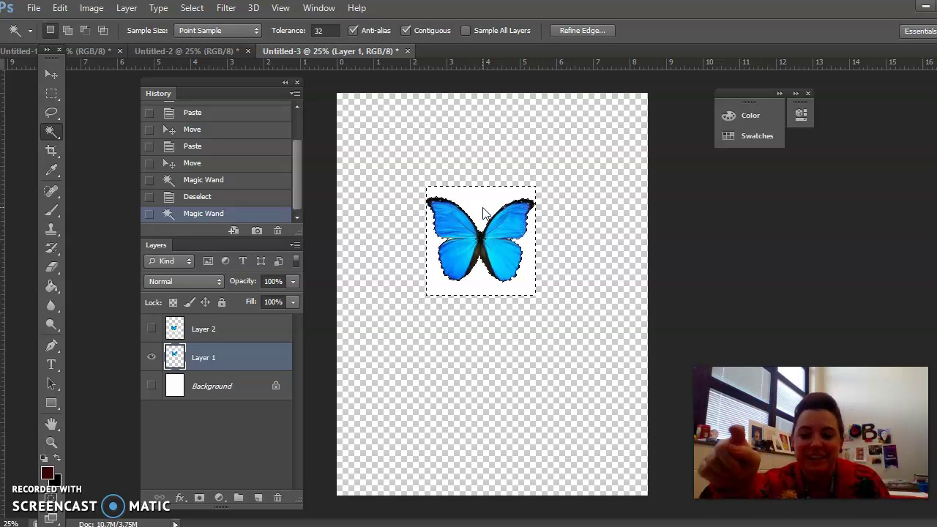
key("Delete")
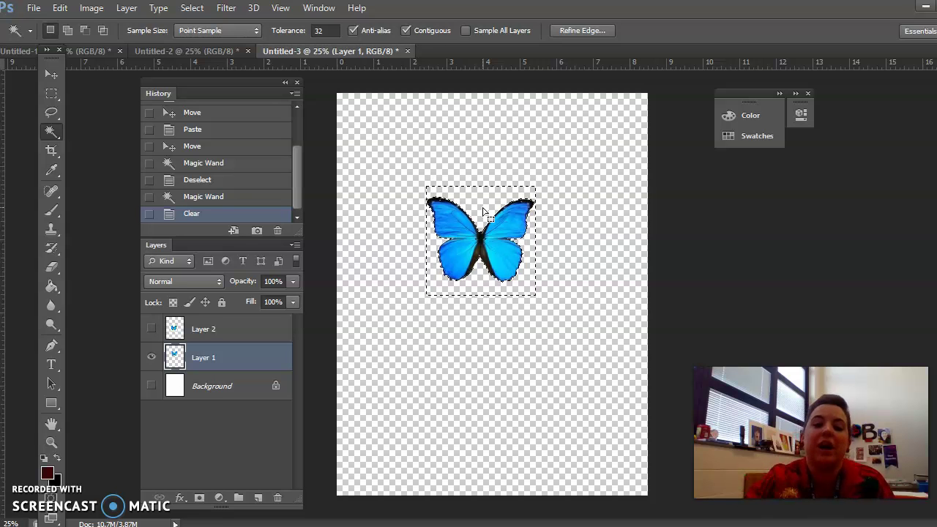
left_click(53, 114)
left_click(52, 191)
left_click(54, 247)
left_click(55, 269)
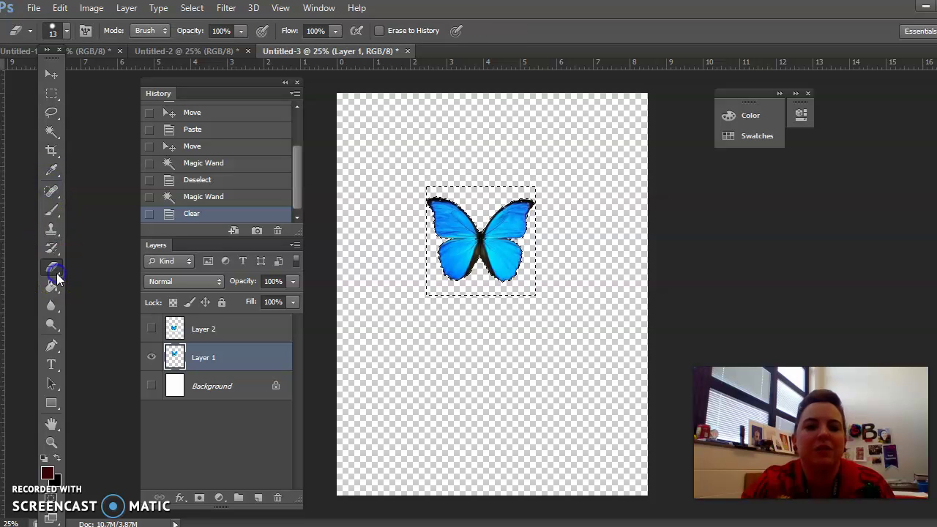
left_click(50, 325)
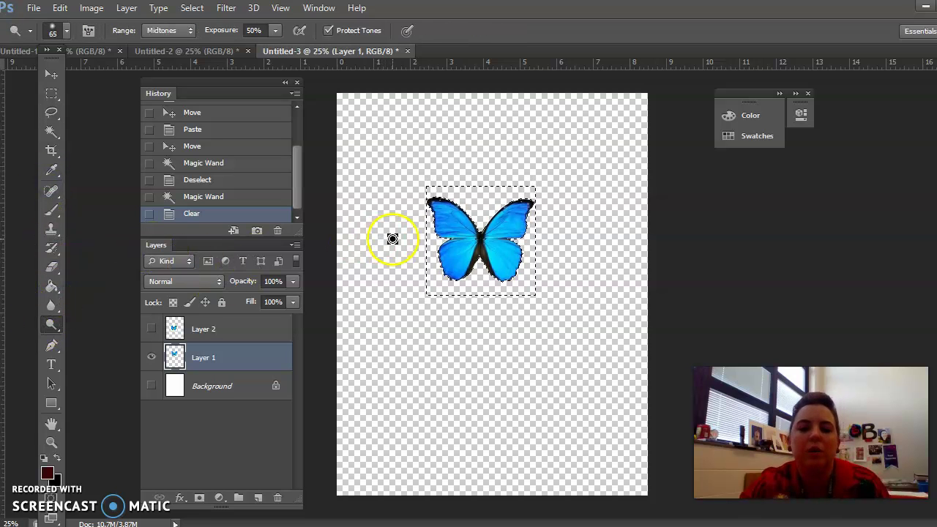
Deselect and move the cut-out butterfly on Layer 1 down and slightly left, to the left-centre of the page.
key("ctrl+d")
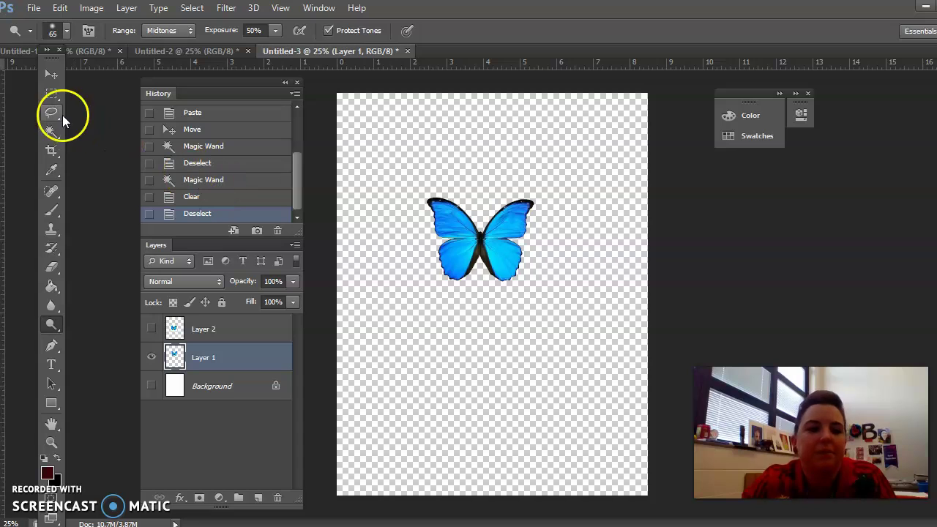
left_click(53, 75)
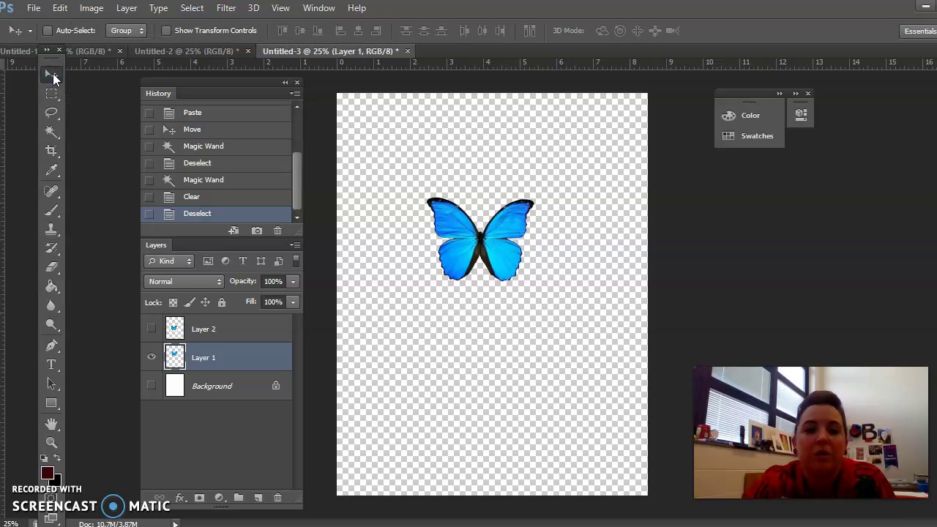
left_click_drag(512, 264, 470, 327)
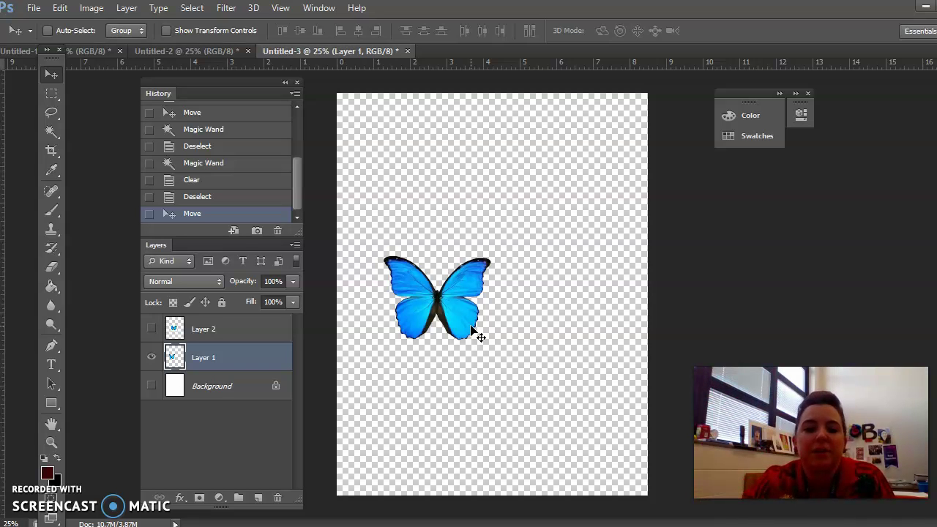
mouse_move(472, 327)
left_mouse_down()
mouse_move(499, 347)
mouse_move(485, 327)
left_mouse_up()
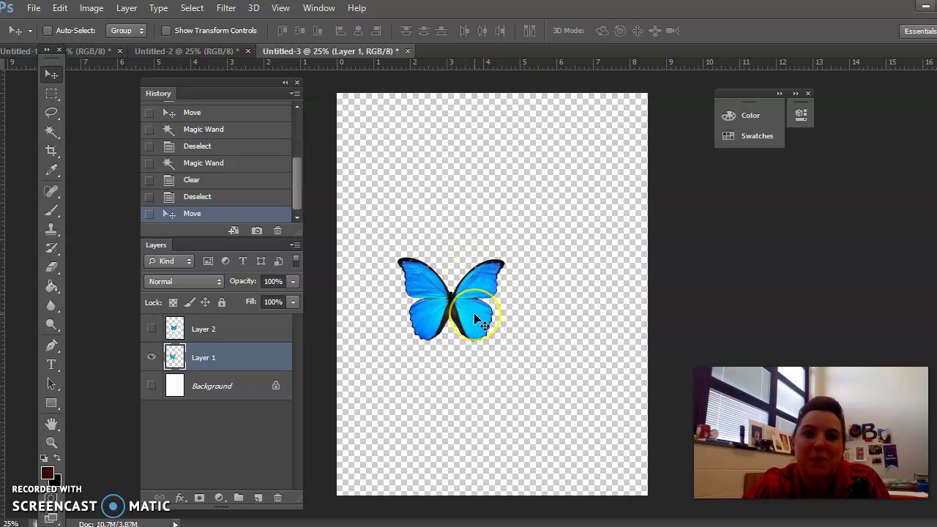
Delete the hidden Layer 2 and duplicate Layer 1.
left_click(217, 324)
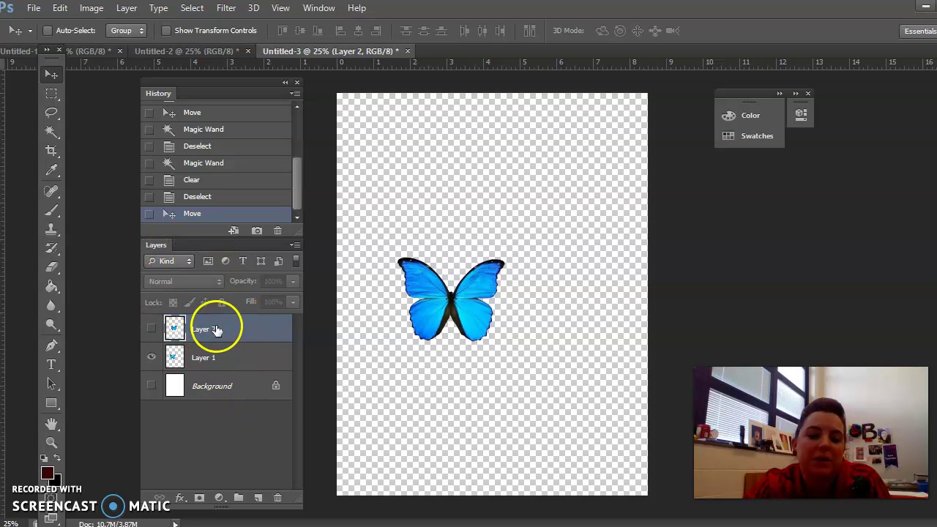
left_click_drag(216, 328, 279, 498)
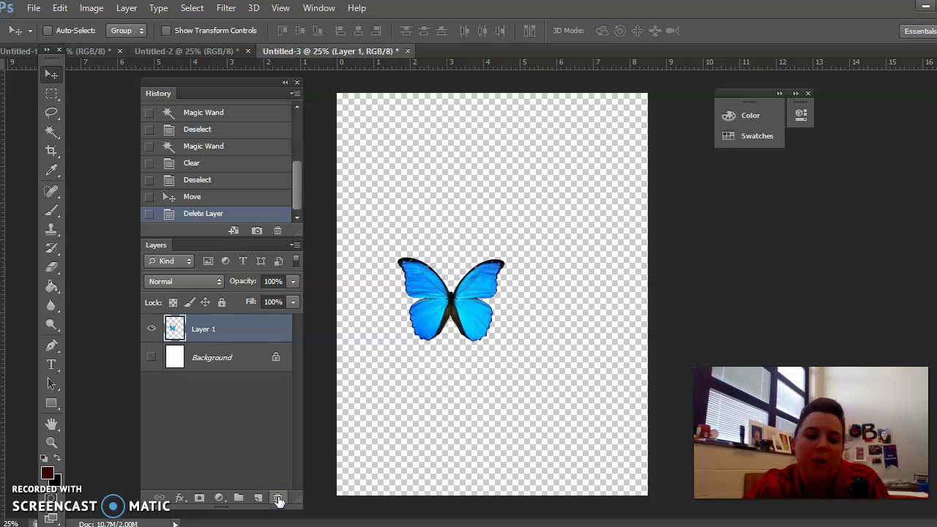
left_click(238, 334)
left_click_drag(238, 333, 259, 497)
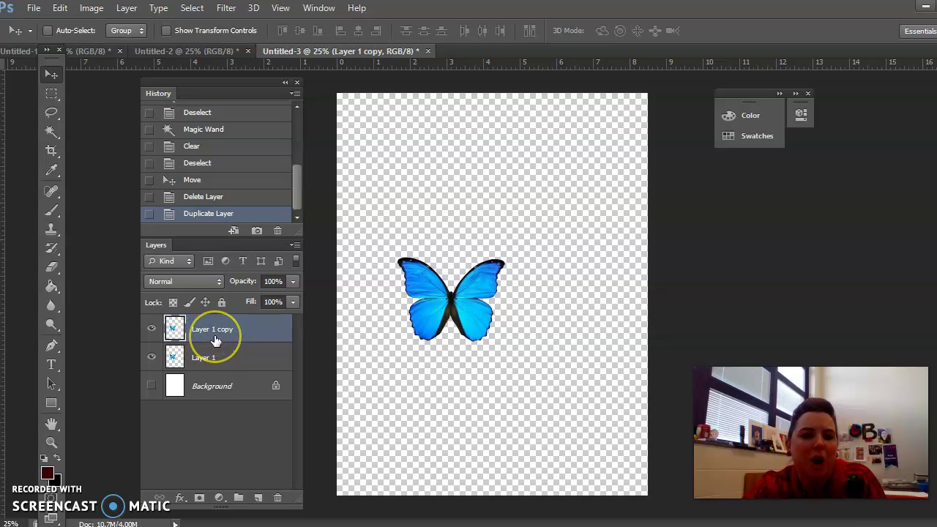
Duplicate the butterfly layer five more times to have six copies above Layer 1.
mouse_move(216, 340)
left_mouse_down()
mouse_move(226, 360)
mouse_move(227, 332)
left_mouse_up()
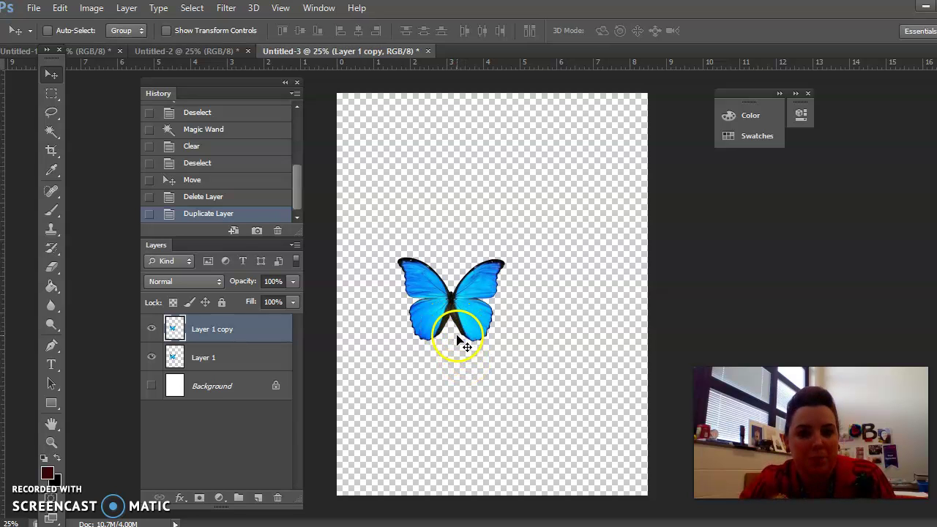
left_click_drag(242, 330, 257, 497)
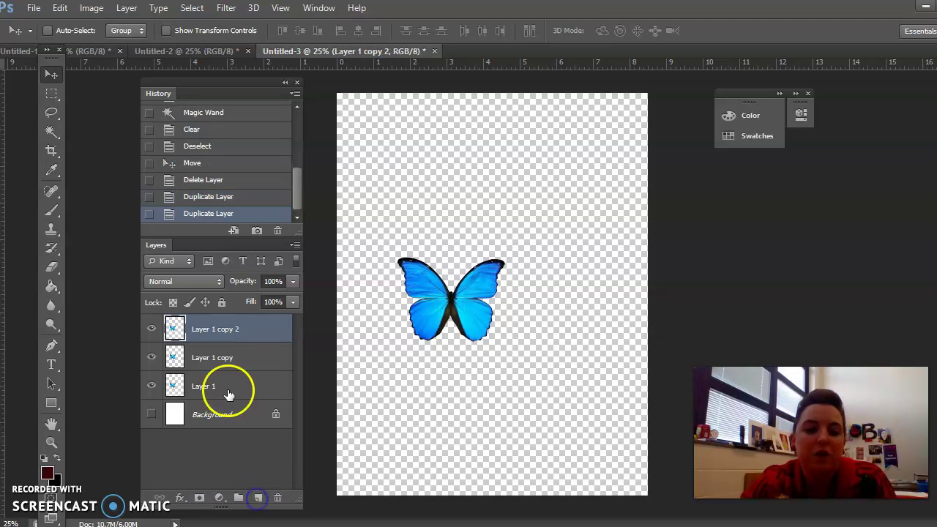
left_click_drag(224, 334, 256, 498)
left_click_drag(233, 326, 277, 497)
left_click_drag(298, 445, 303, 493)
left_click_drag(251, 341, 257, 500)
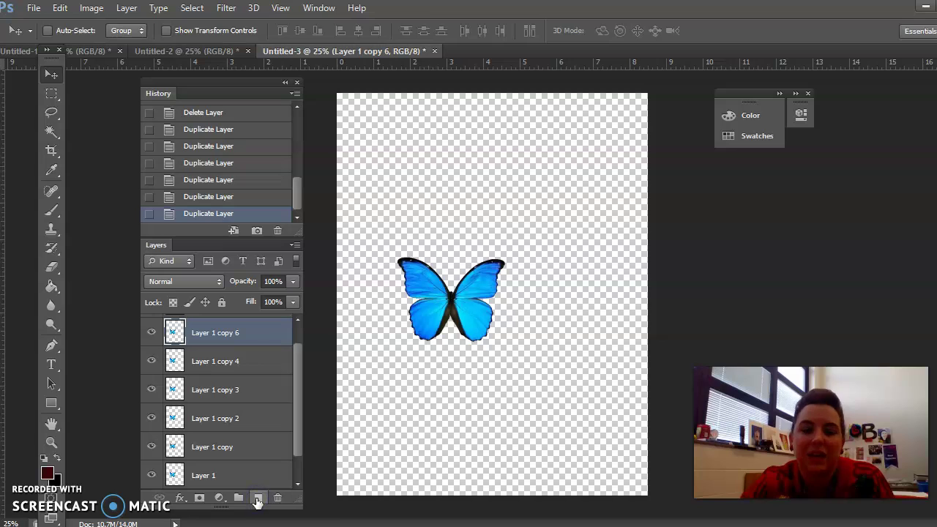
Move the Layer 1 copy 5 and Layer 1 copy 6 butterflies above the original to start the upper part of a C-shaped curve.
left_click_drag(300, 431, 301, 385)
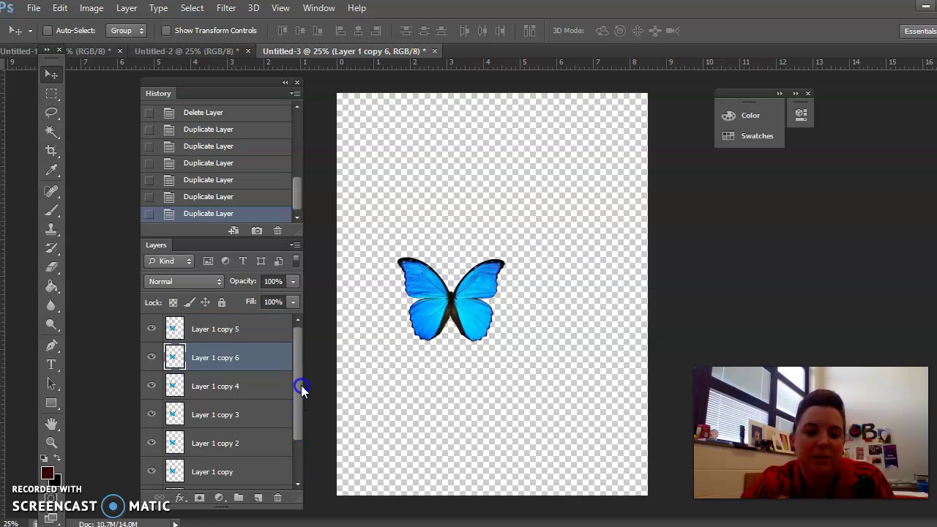
left_click(235, 326)
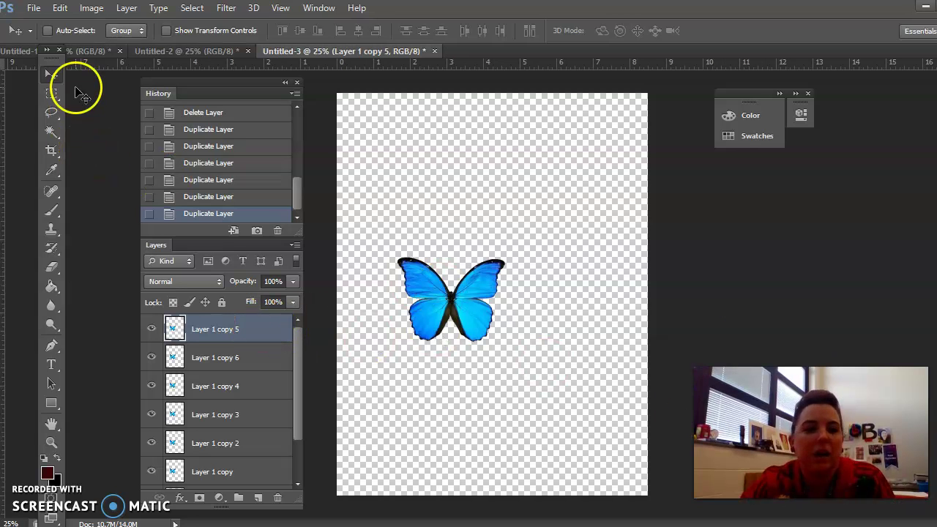
left_click_drag(475, 304, 435, 219)
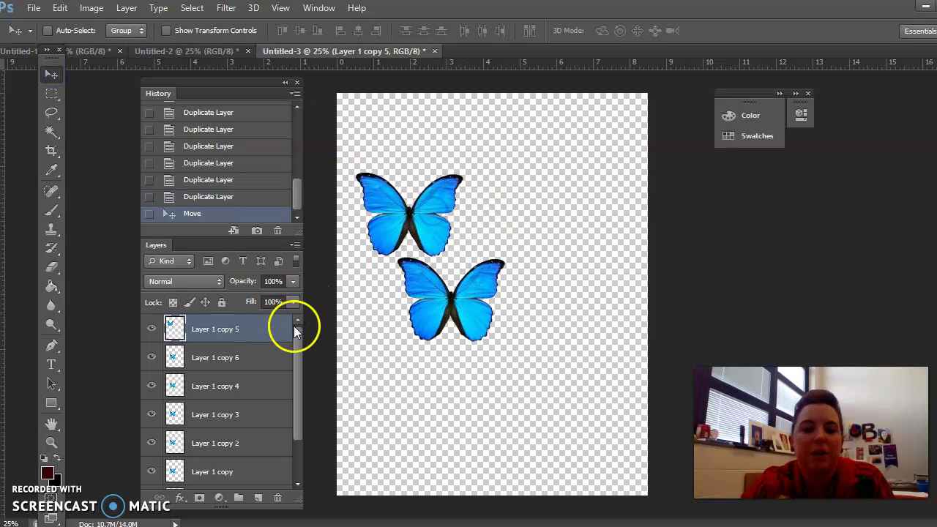
left_click(261, 358)
left_click_drag(408, 317, 415, 190)
Arrange the Layer 1 copy 4, copy 3, copy 2 and copy butterflies as an overlapping curve from the page's lower right to its left side.
left_click(227, 386)
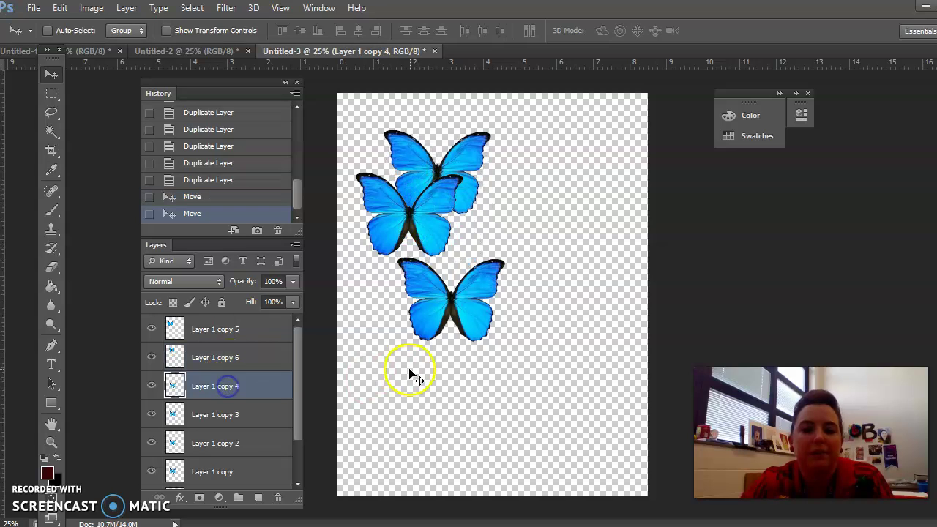
left_click_drag(424, 310, 539, 436)
left_click(245, 415)
left_click_drag(432, 300, 473, 407)
left_click(188, 445)
left_click_drag(422, 280, 412, 375)
left_click(206, 470)
left_click_drag(422, 335, 379, 366)
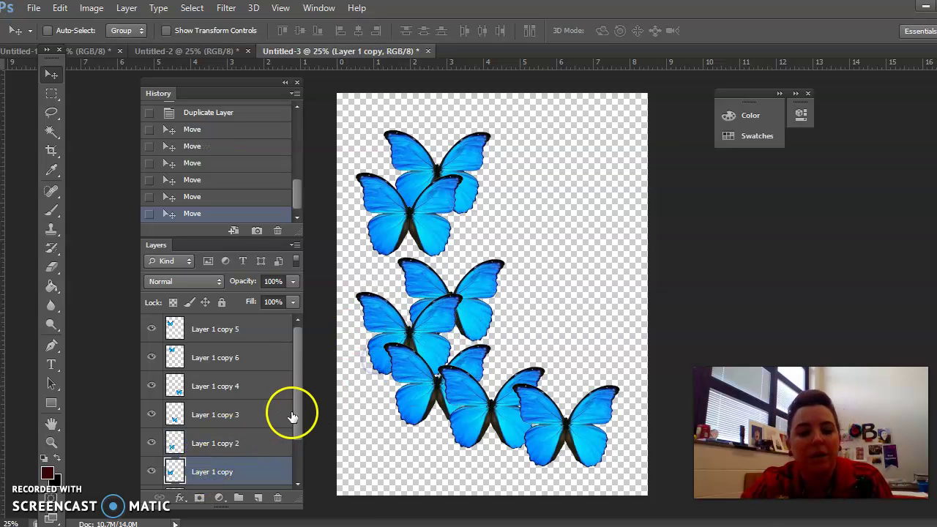
Move the Layer 1 butterfly up and left to fill the gap in the curve's left side.
left_click_drag(297, 414, 297, 472)
left_click(262, 445)
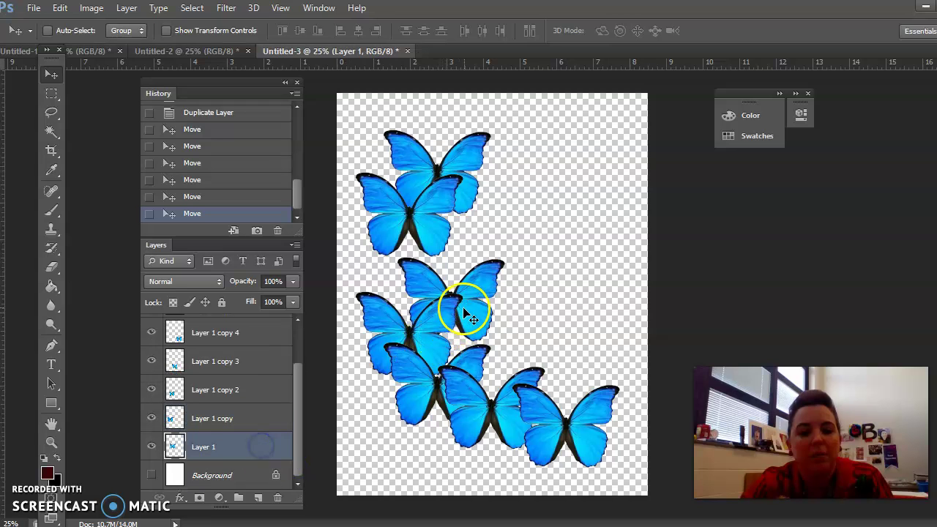
left_click_drag(468, 314, 432, 288)
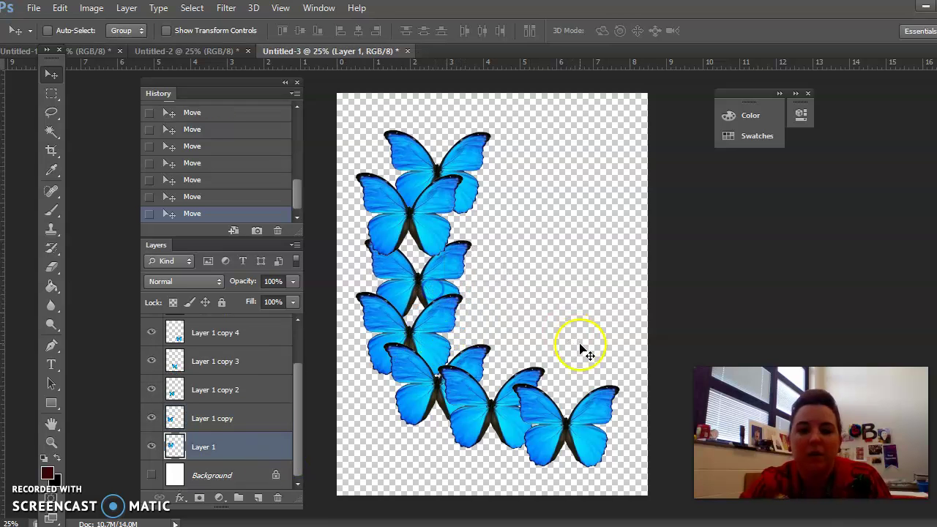
Duplicate Layer 1 and place the new butterfly at the top end of the curve, near the page's top centre.
left_click_drag(234, 439, 253, 500)
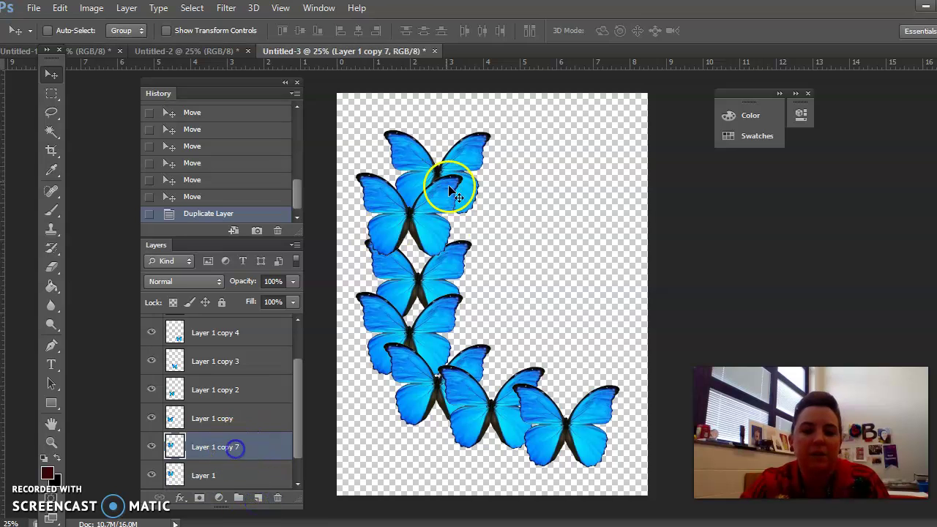
left_click_drag(438, 303, 508, 164)
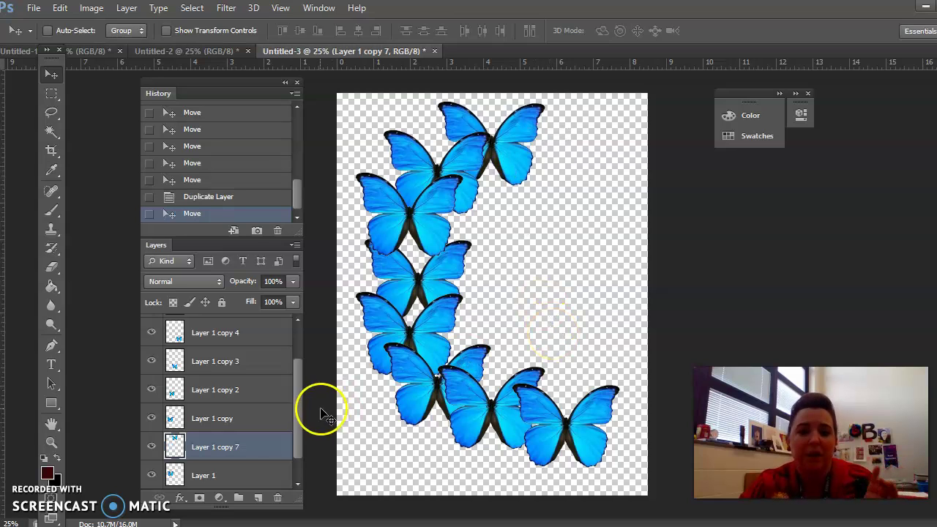
left_click_drag(300, 403, 298, 322)
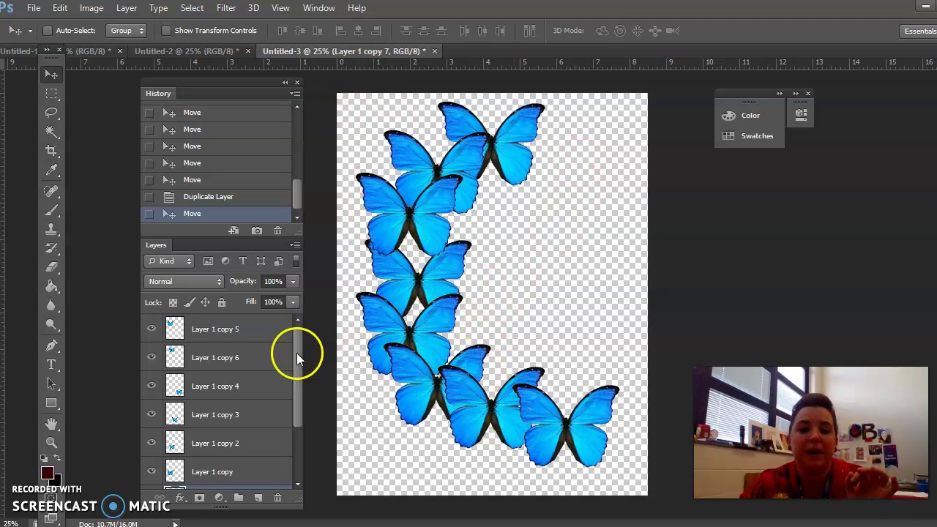
Select all butterfly layers from Layer 1 copy 5 through Layer 1 and move the whole curve slightly down and right.
left_click(268, 333)
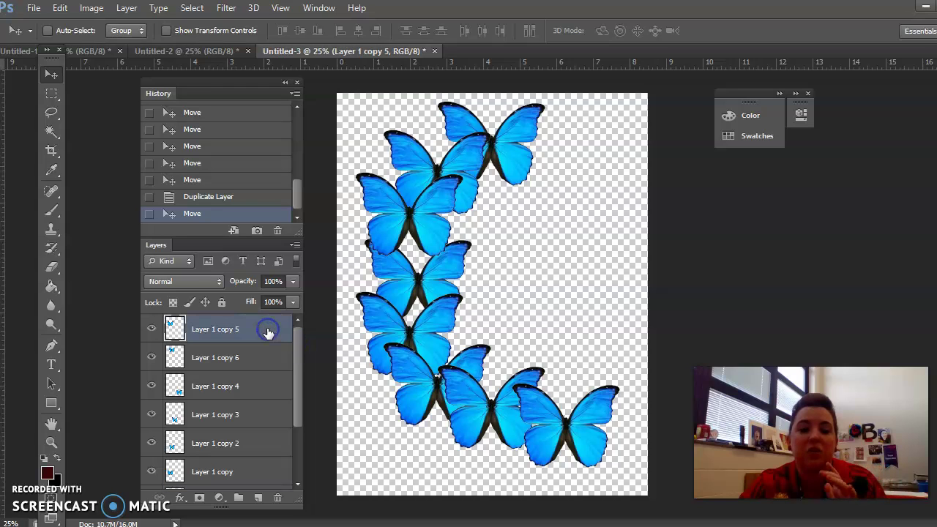
left_click(235, 330)
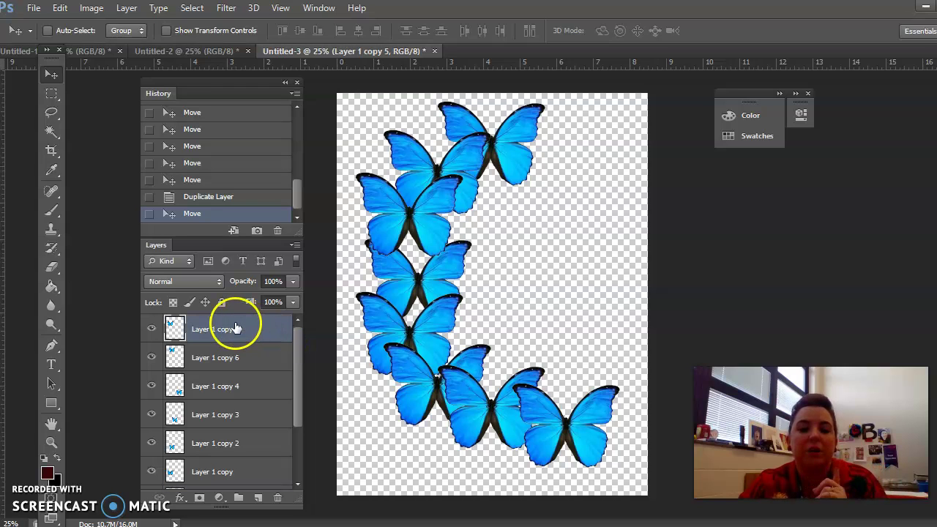
left_click(281, 339)
left_click_drag(299, 347, 298, 430)
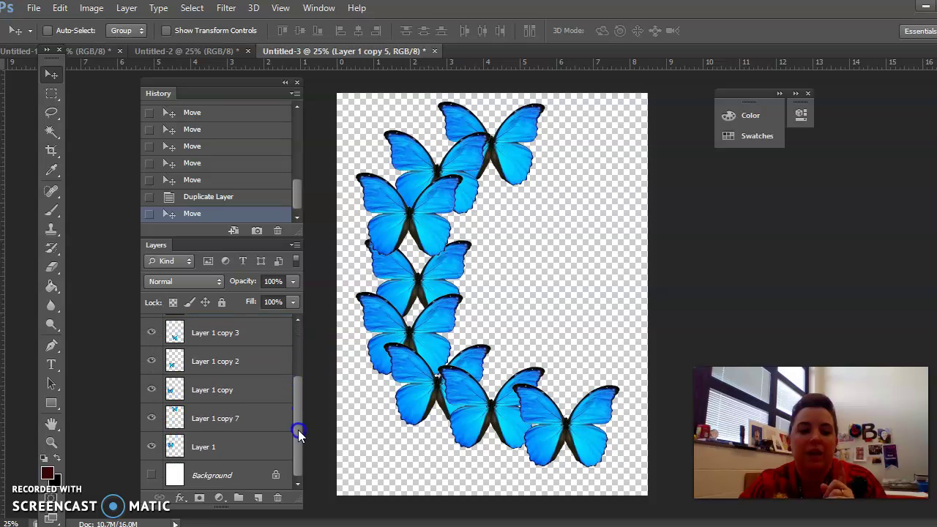
left_click_drag(293, 427, 294, 325)
left_click(258, 329)
left_click_drag(296, 354, 297, 413)
left_click(251, 445, "shift")
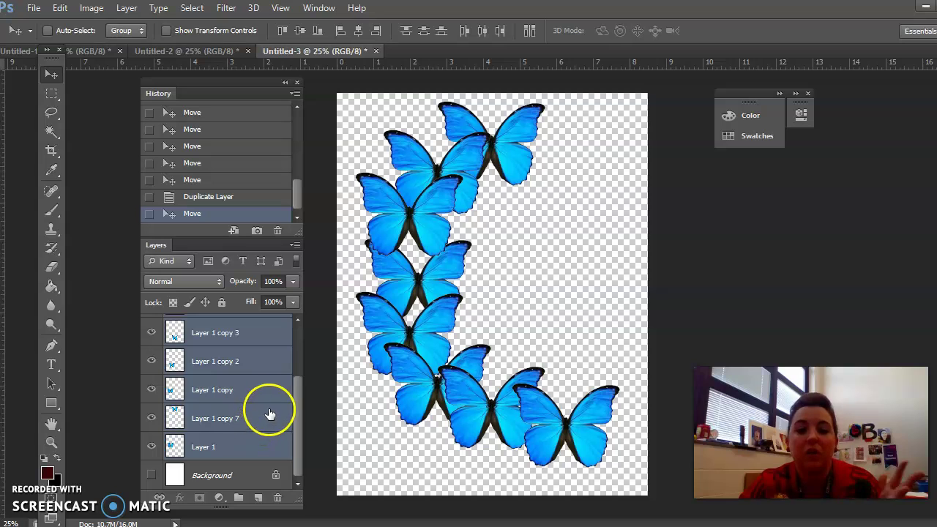
left_click_drag(418, 220, 424, 231)
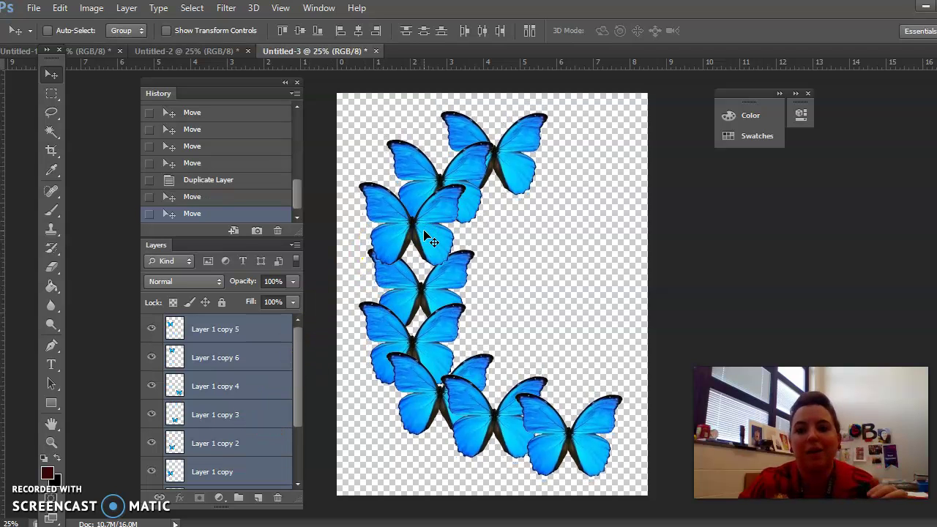
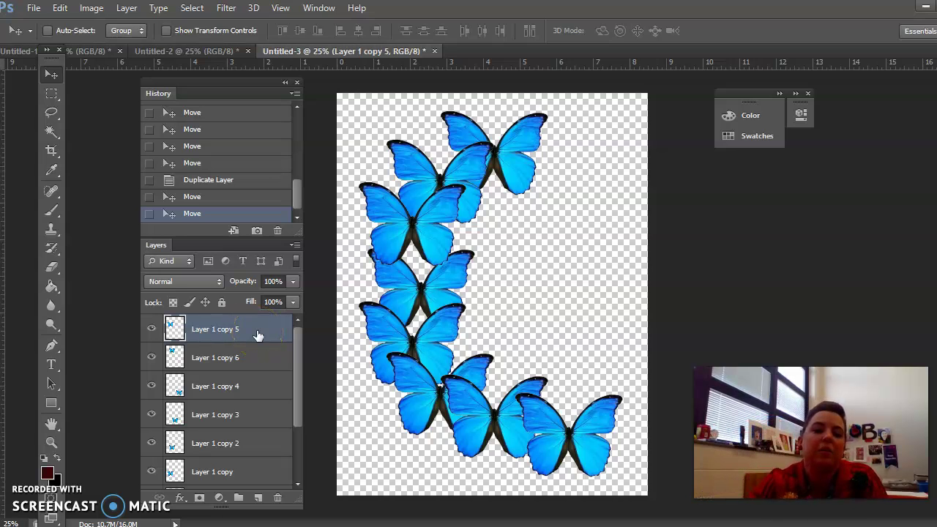
Lower Layer 1 copy 5 in the layer order until it sits between Layer 1 copy 7 and Layer 1.
left_click(257, 334)
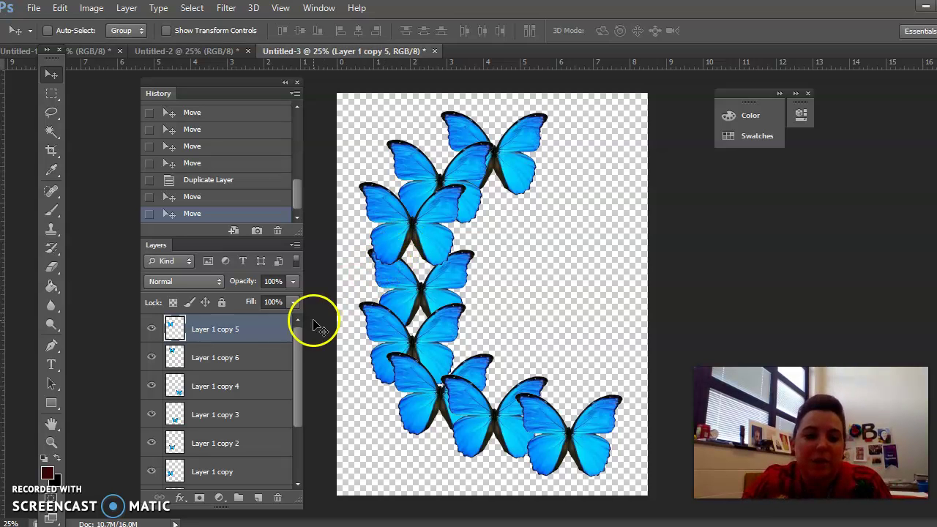
left_click(235, 329)
left_click_drag(235, 329, 232, 366)
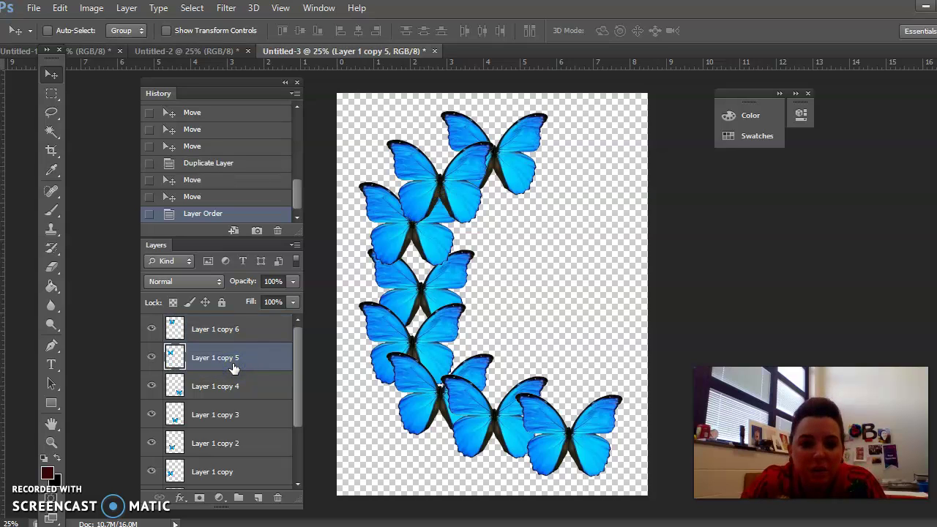
left_click_drag(232, 358, 231, 459)
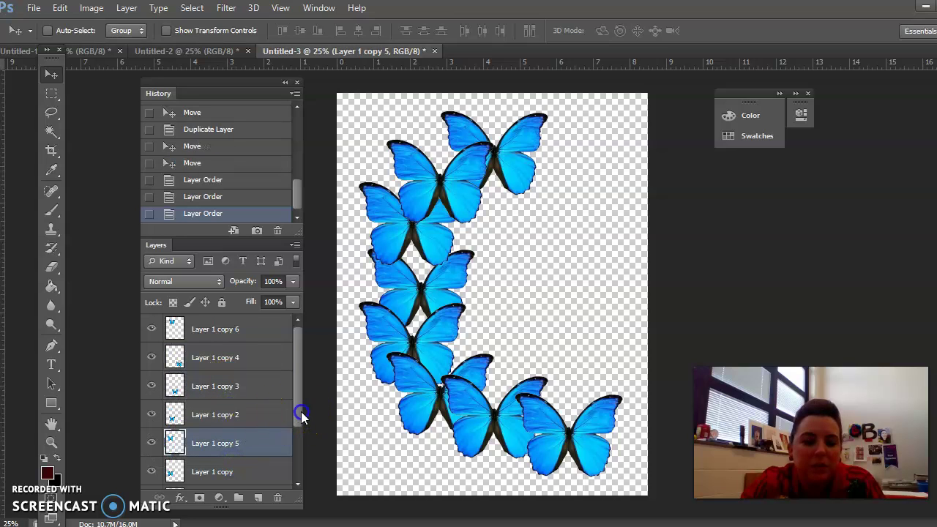
left_click_drag(303, 418, 301, 454)
left_click_drag(251, 376, 296, 358)
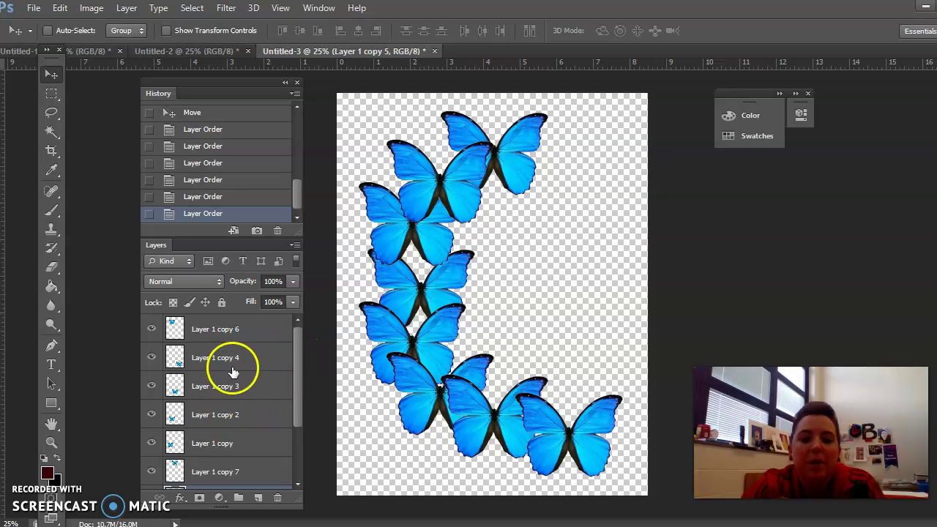
Try placing Layer 1 copy 2 directly below Layer 1 copy 6 in the layer order, and revert that reorder.
left_click(247, 418)
left_click_drag(247, 418, 254, 333)
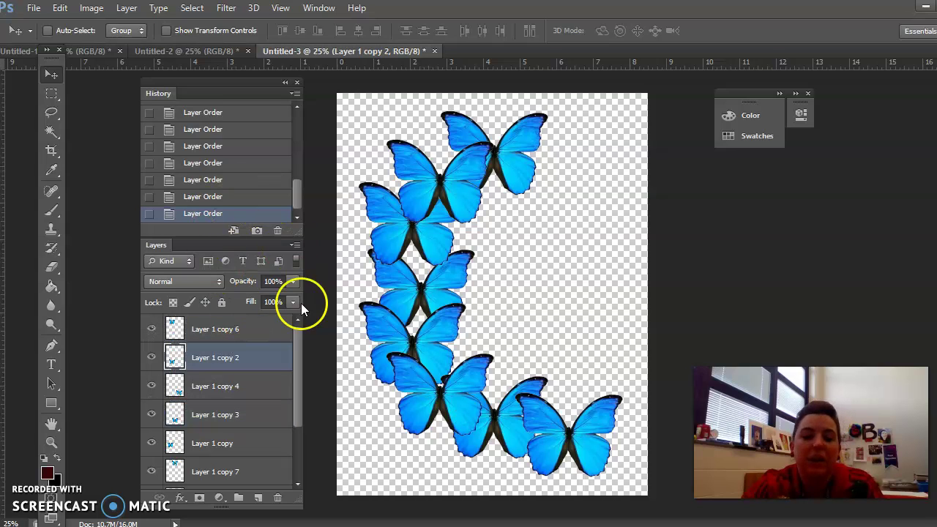
left_click(235, 197)
left_click(262, 199)
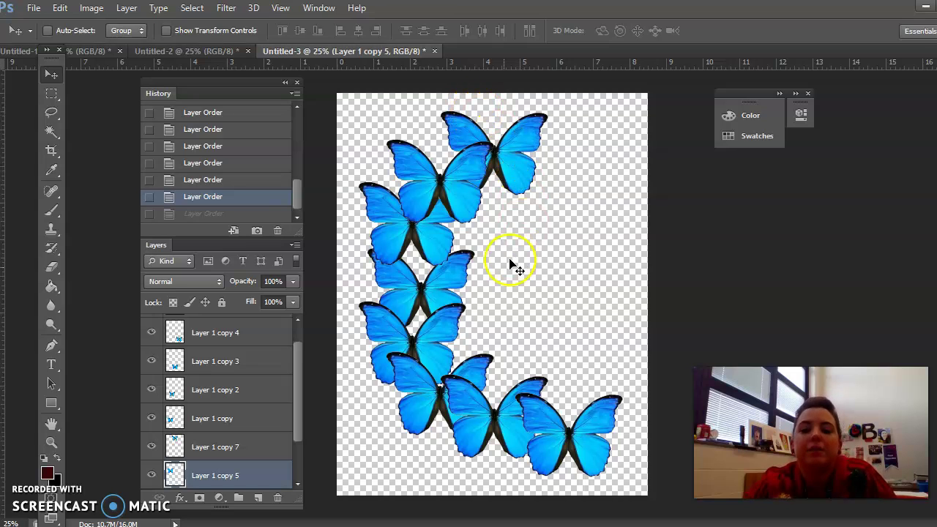
Rotate the Layer 1 copy 4 butterfly at the curve's lower right end to about -29.70° with Free Transform.
mouse_move(295, 417)
left_mouse_down()
mouse_move(298, 394)
mouse_move(298, 420)
left_mouse_up()
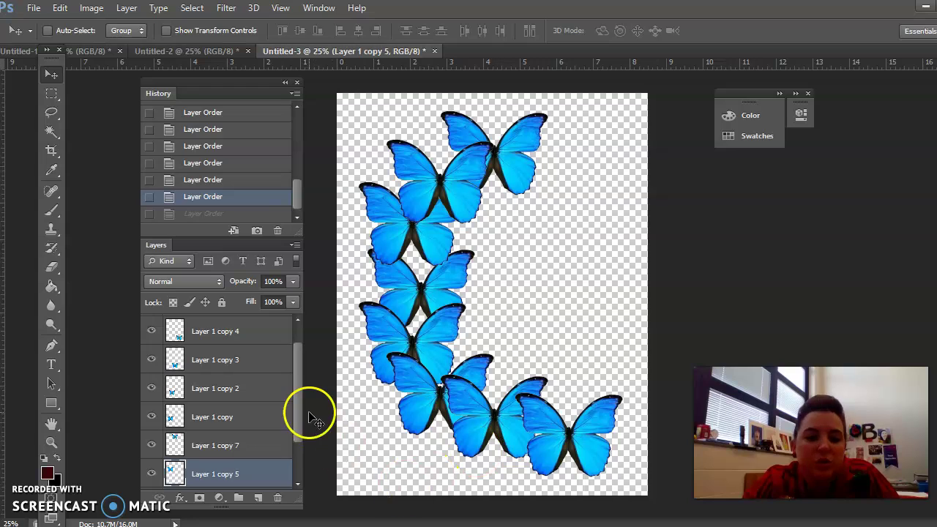
left_click_drag(299, 404, 283, 336)
left_click(263, 360)
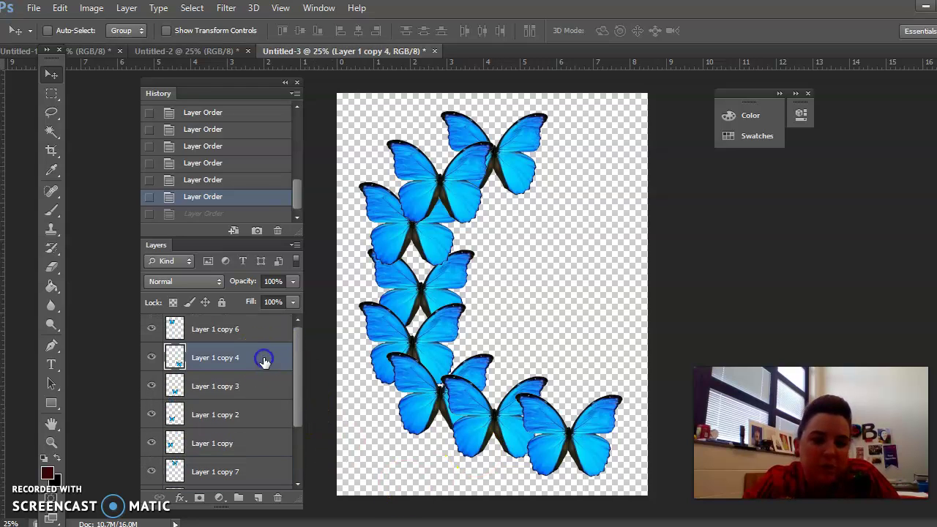
mouse_move(174, 356)
left_mouse_down()
mouse_move(174, 339)
mouse_move(179, 365)
left_mouse_up()
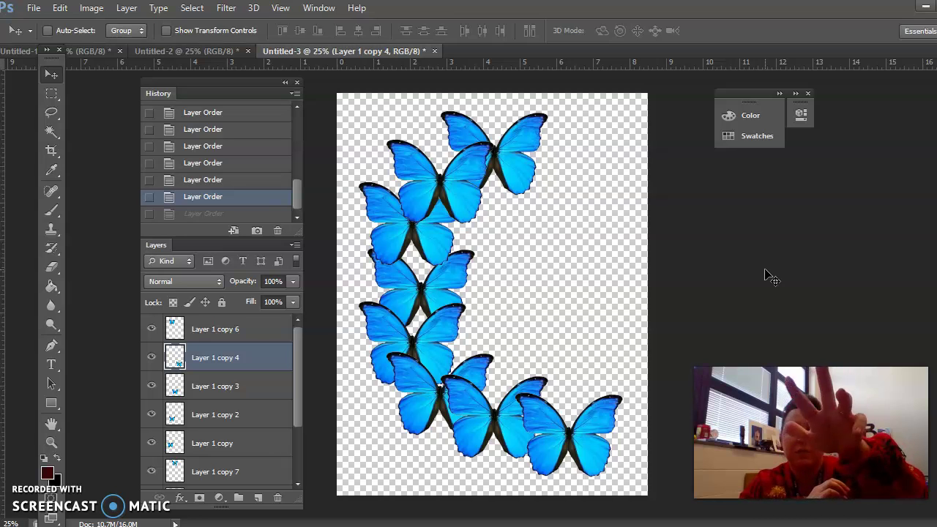
key("ctrl+t")
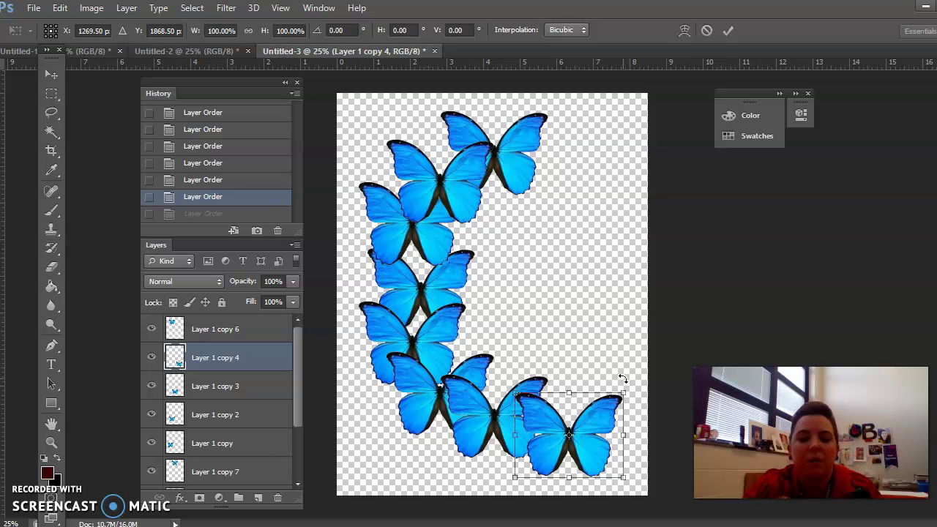
left_click_drag(623, 378, 592, 345)
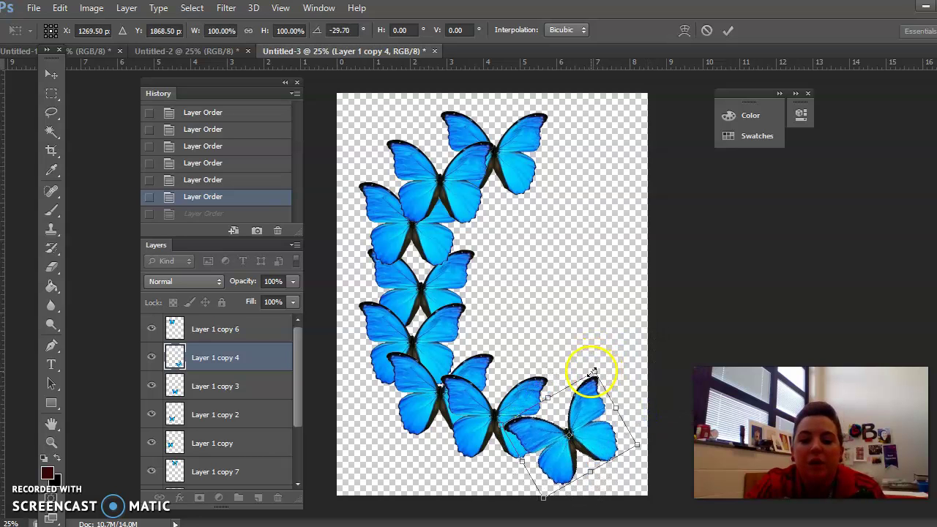
Scale the rotated Layer 1 copy 4 butterfly proportionally to about 61.37%, move it slightly up and right, and apply the transform.
left_click_drag(594, 370, 558, 333)
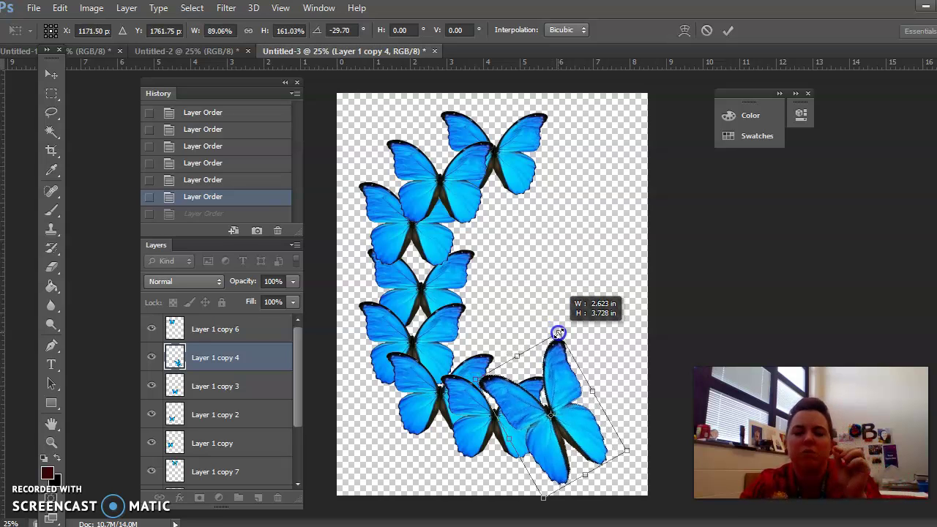
left_click_drag(557, 334, 460, 137)
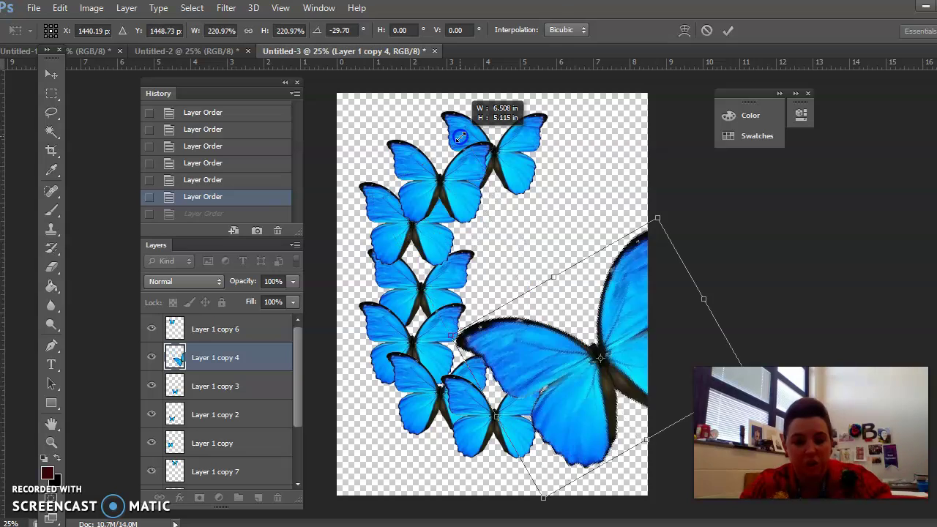
left_click_drag(460, 137, 339, 324)
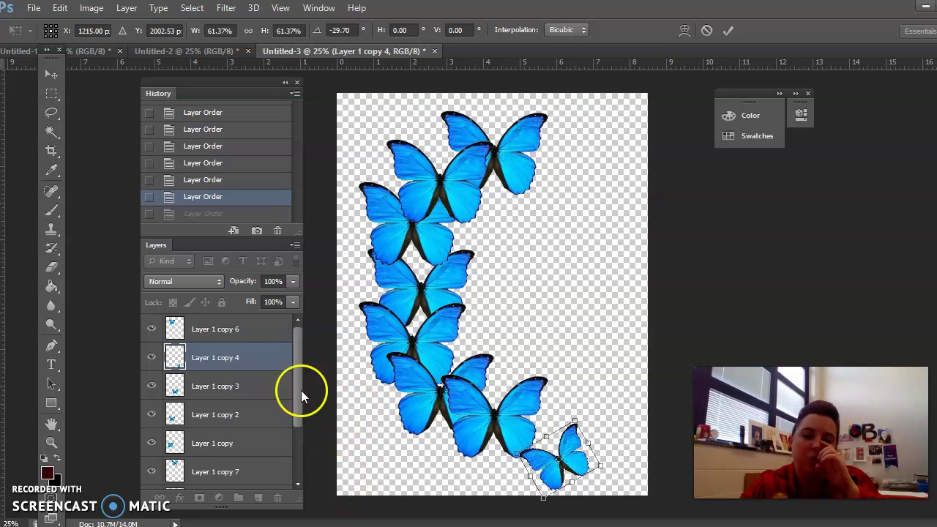
left_click_drag(569, 450, 584, 435)
key("Return")
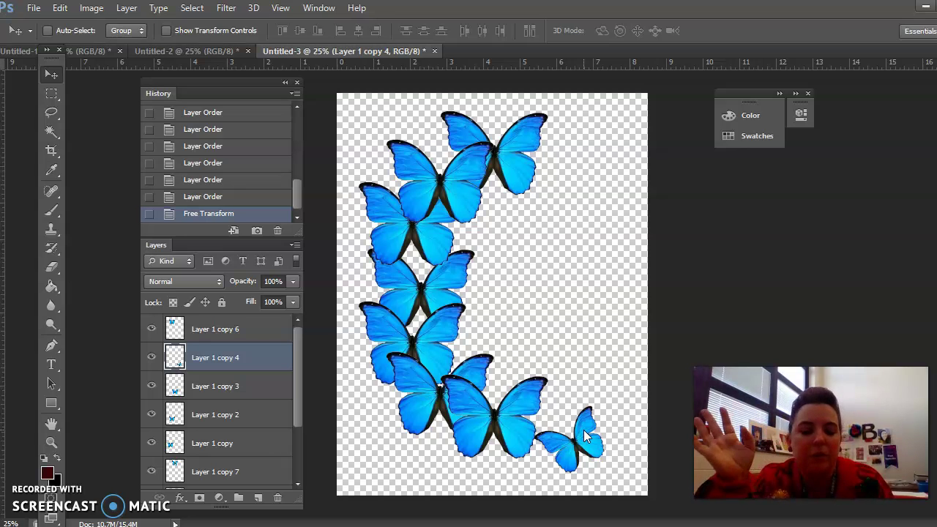
key("ctrl+t")
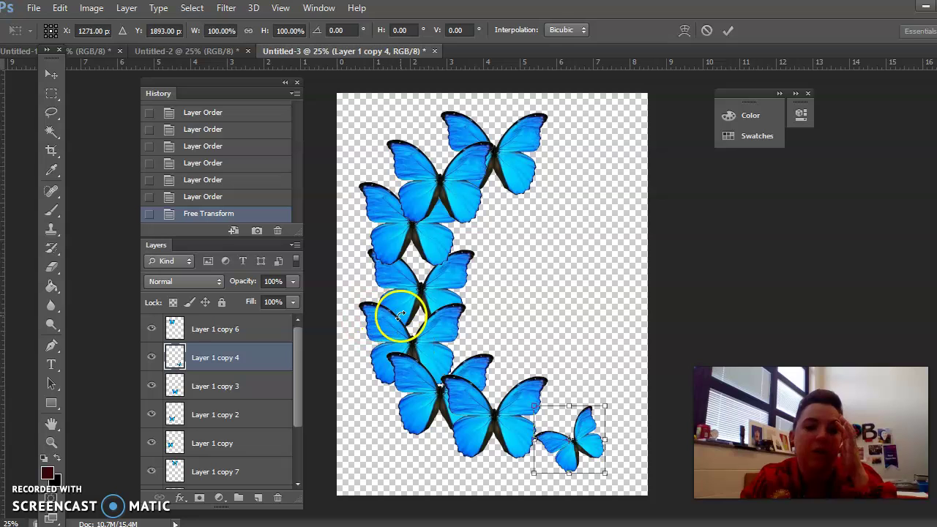
left_click(209, 393)
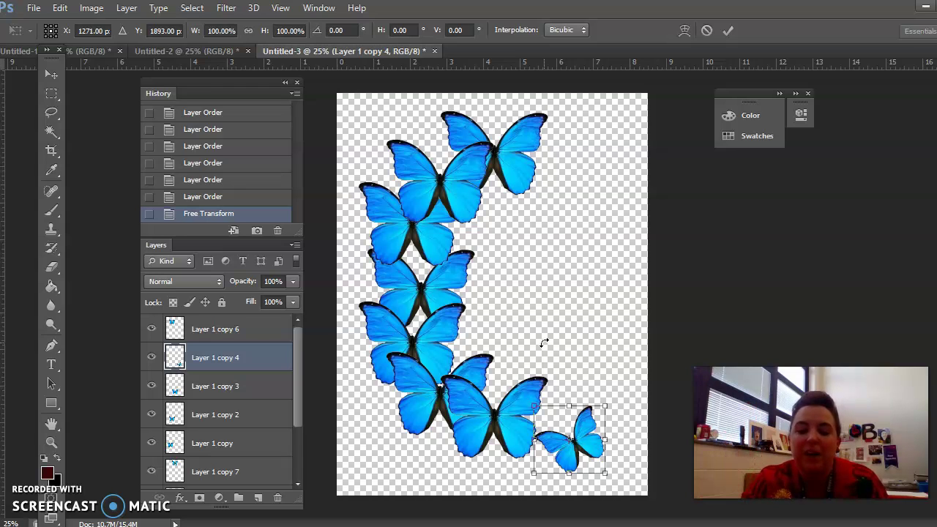
key("Return")
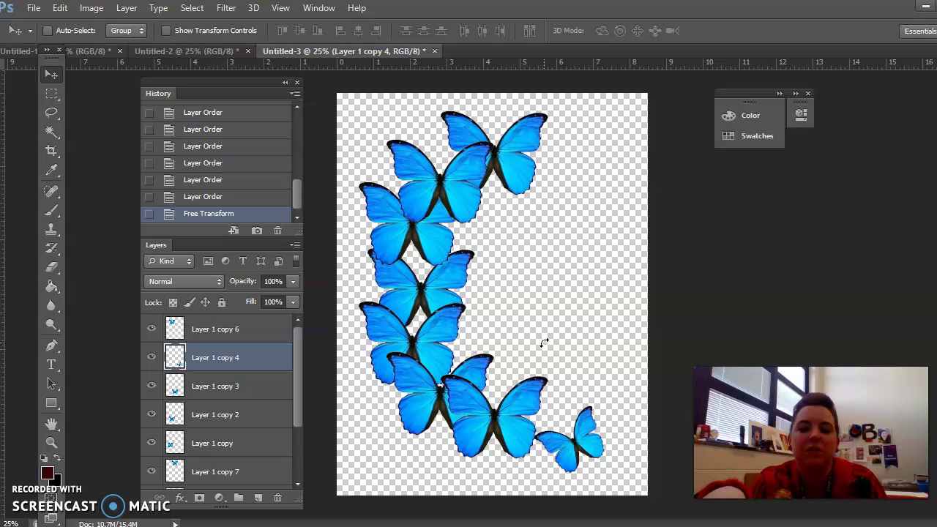
left_click(376, 347)
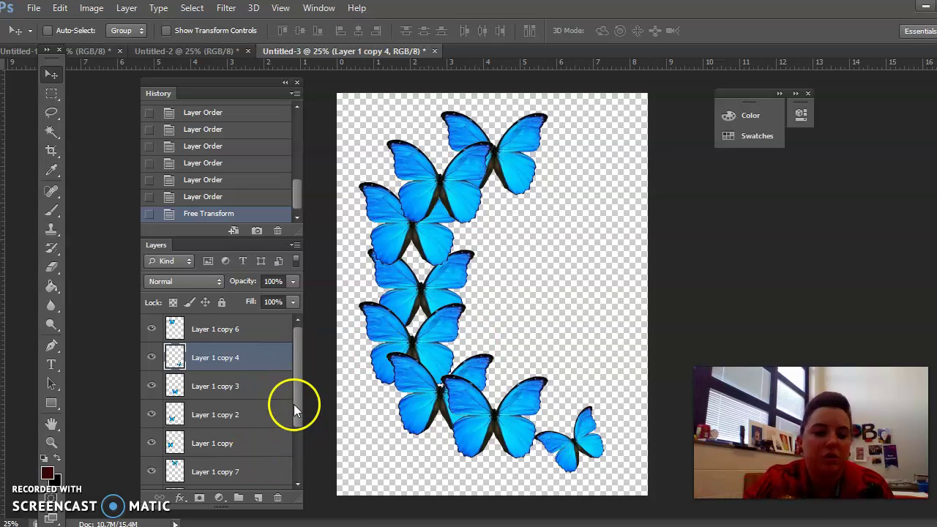
Rotate the Layer 1 copy 3 butterfly to about -26.89°, scale it to about 81.10%, and move it against the small end butterfly.
left_click(218, 387)
left_click(155, 387)
left_click(154, 386)
left_click(219, 381)
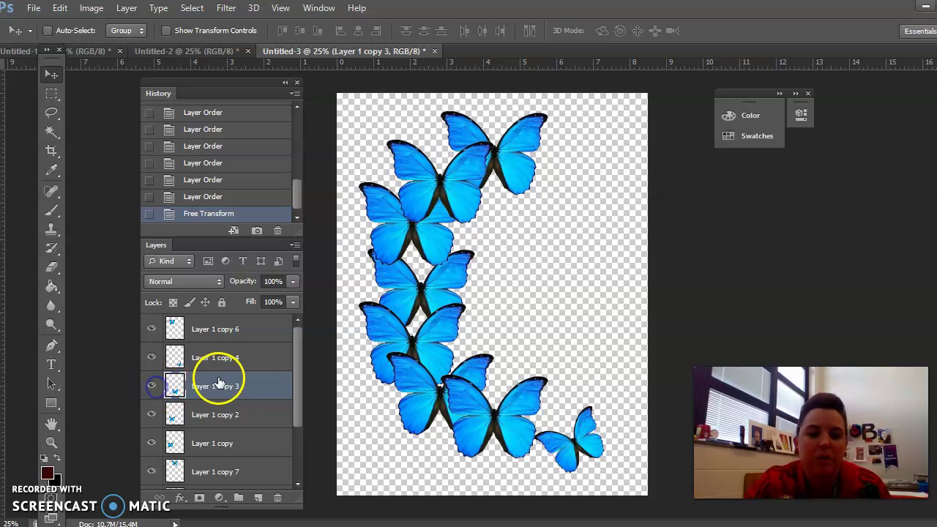
key("ctrl+t")
left_click_drag(534, 345, 497, 320)
left_click_drag(519, 401, 546, 413)
left_click_drag(548, 363, 539, 388)
left_click_drag(535, 421, 542, 413)
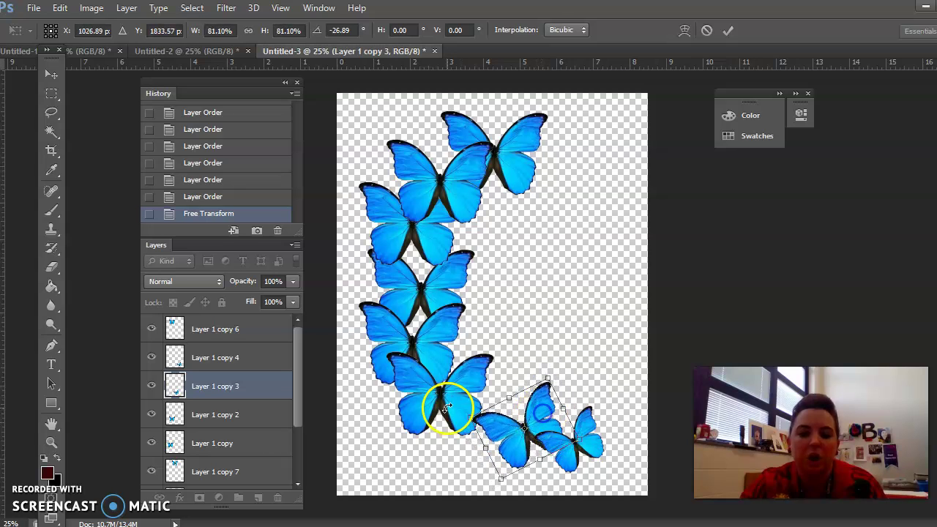
key("Return")
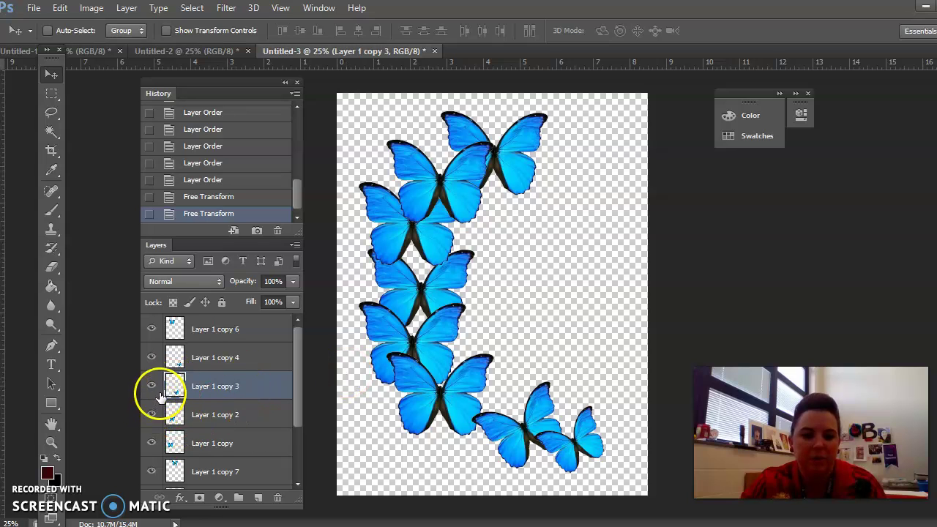
Toggle the visibility of Layer 1, copy 5, copy 7, copy and copy 2 to identify which butterfly each layer holds.
scroll(265, 442, "down", 1)
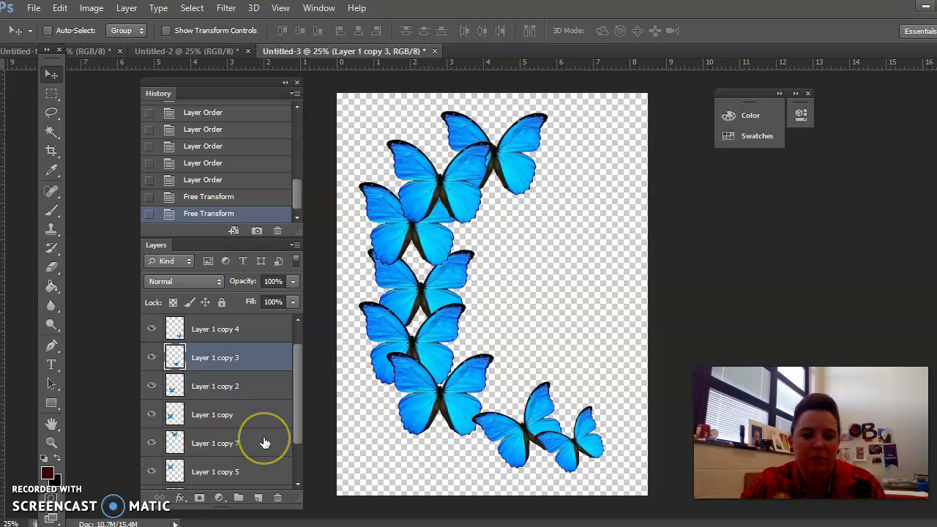
scroll(265, 443, "down", 2)
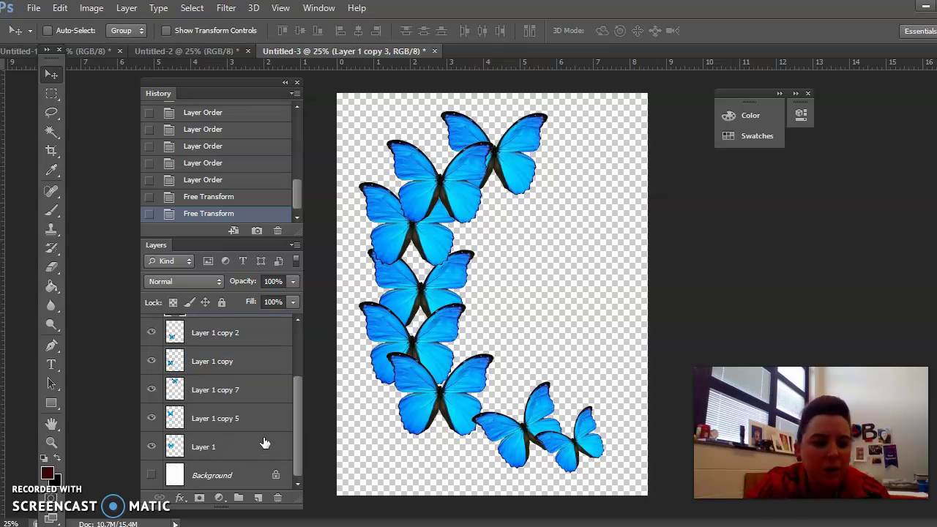
left_click(151, 447)
left_click(152, 446)
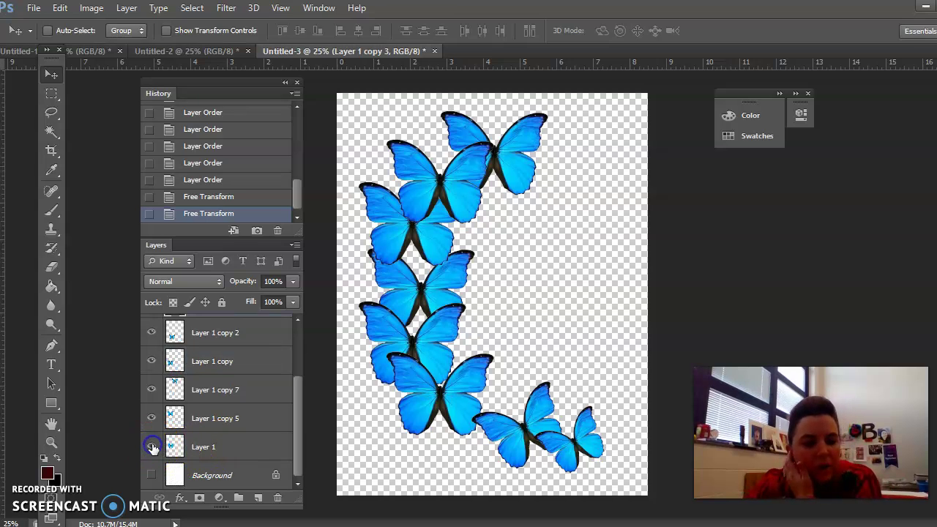
left_click(151, 415)
left_click(151, 412)
left_click(152, 386)
left_click(152, 388)
left_click(149, 361)
left_click(150, 360)
left_click(151, 335)
left_click(152, 334)
Rotate the Layer 1 copy 2 butterfly counter-clockwise and move it right so it meets the Layer 1 copy 3 butterfly.
left_click(189, 324)
left_click(239, 334)
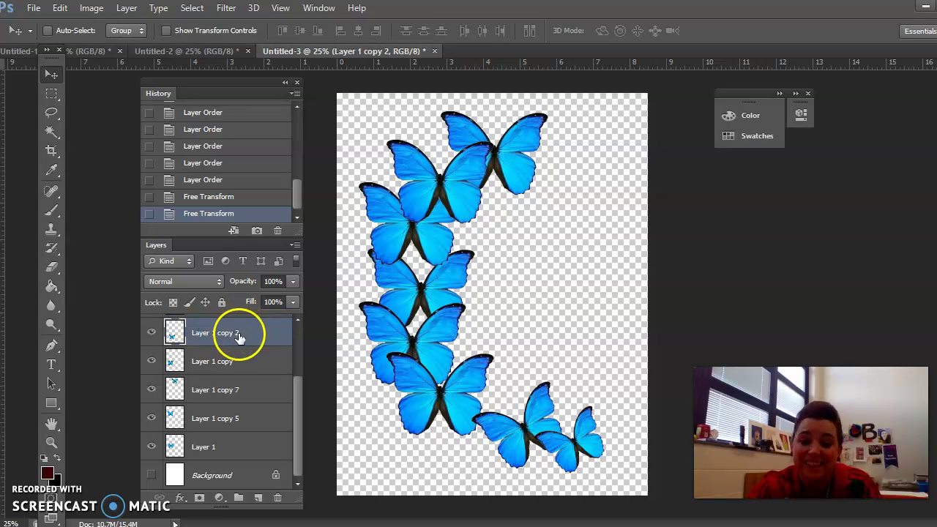
key("ctrl+t")
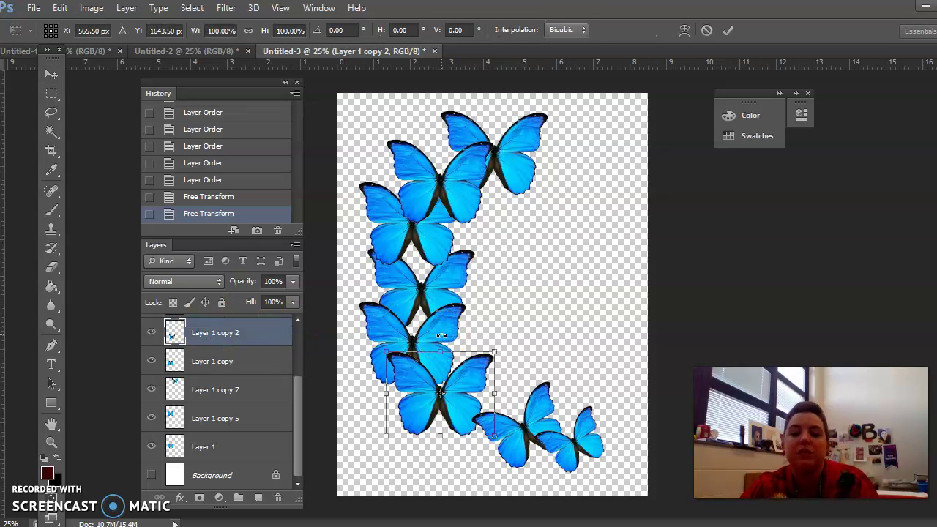
left_click(529, 347)
left_click_drag(509, 350, 475, 322)
left_click_drag(475, 382, 510, 386)
left_click(532, 344)
left_click_drag(532, 344, 538, 346)
key("Return")
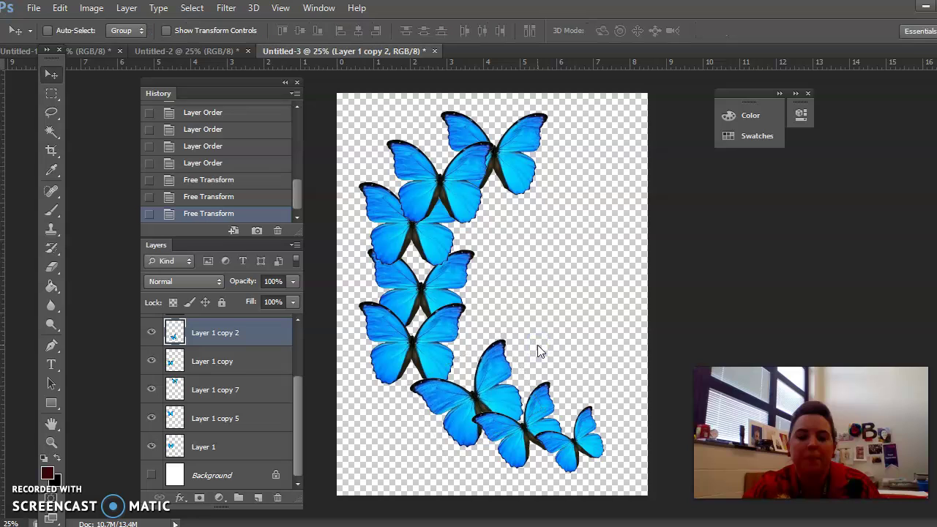
Rotate the Layer 1 copy butterfly to about -15.06° and move it right and down against the Layer 1 copy 2 butterfly.
left_click(151, 361)
left_click(151, 361)
left_click(206, 354)
key("ctrl+t")
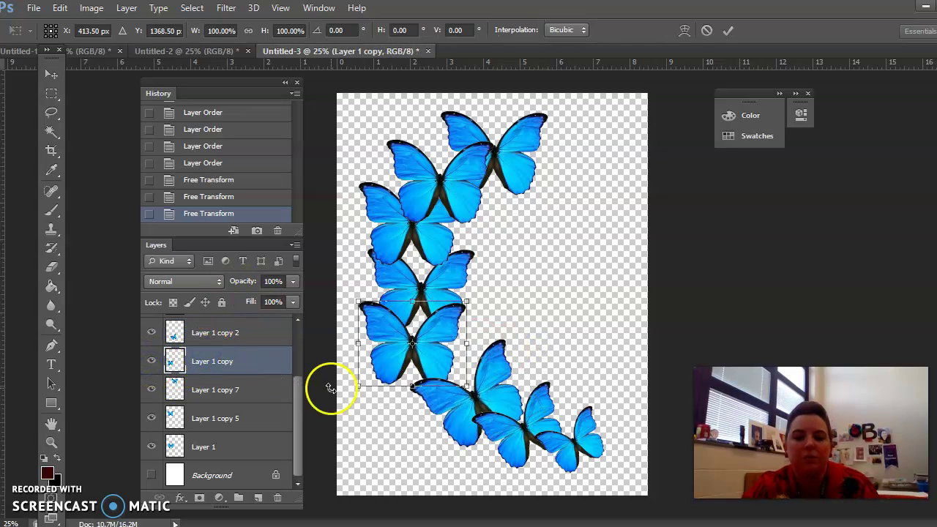
left_click_drag(487, 309, 479, 286)
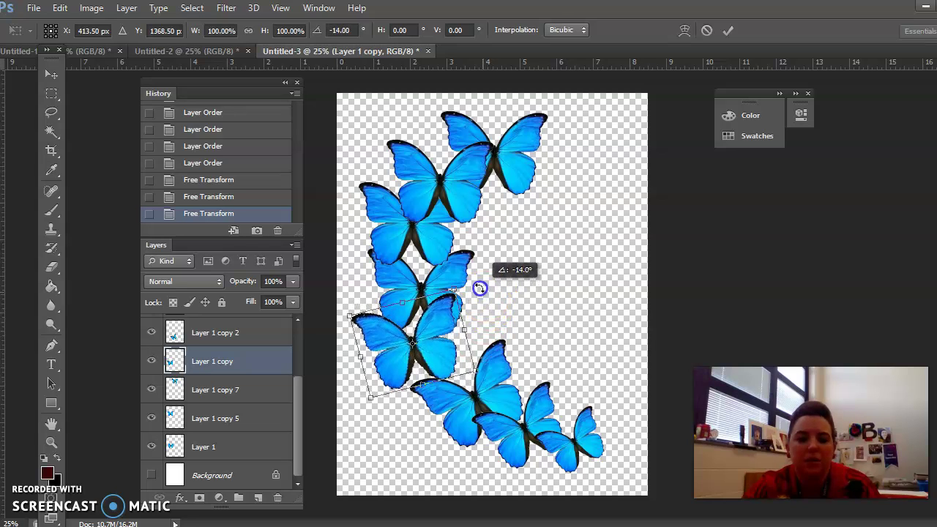
left_click_drag(437, 351, 456, 368)
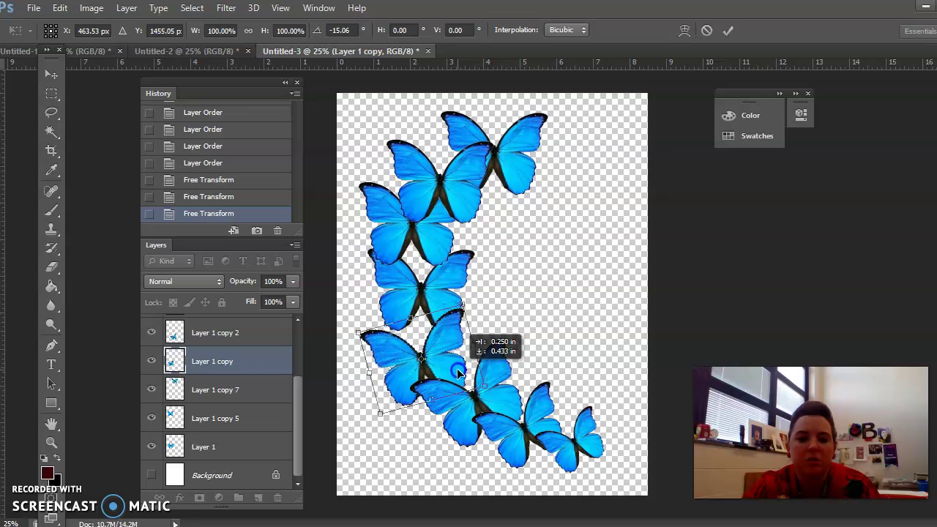
key("Return")
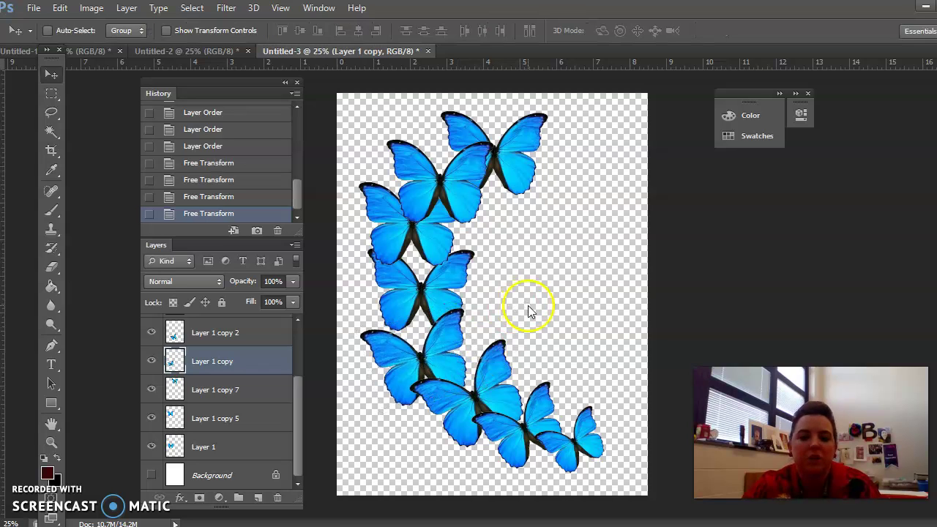
Identify the Layer 1 butterfly by toggling visibility, enlarge it proportionally, and position it just above the Layer 1 copy butterfly.
left_click(249, 424)
left_click(151, 419)
left_click(151, 418)
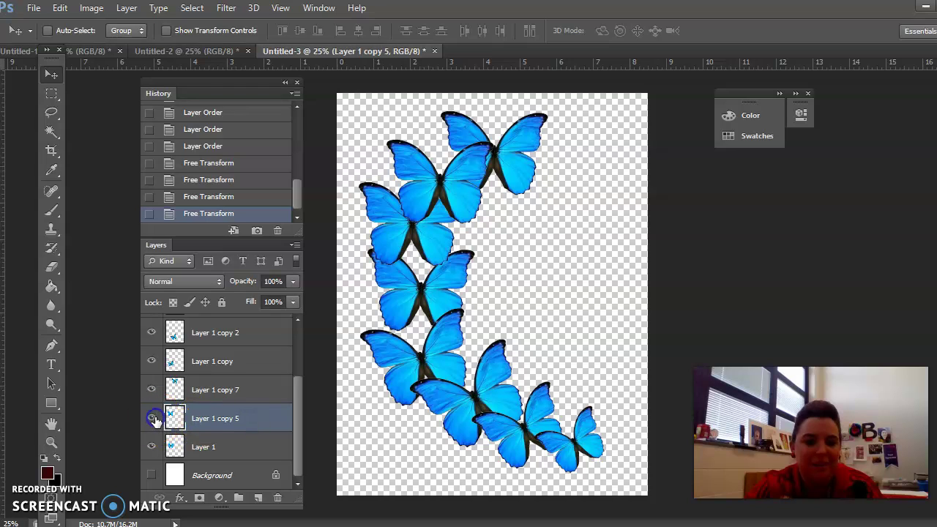
left_click(151, 446)
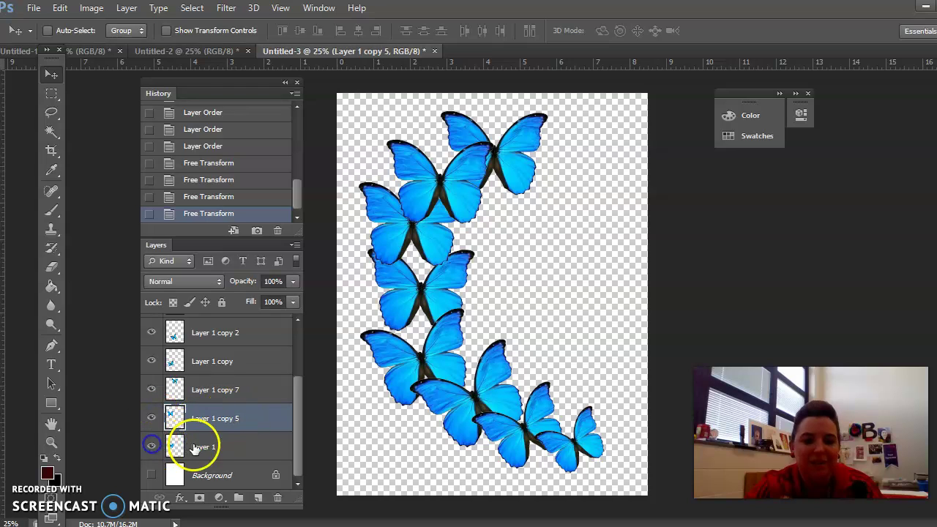
left_click(151, 446)
left_click(200, 447)
left_click_drag(436, 309, 424, 323)
key("ctrl+t")
left_click_drag(463, 269, 493, 247)
left_click_drag(456, 291, 450, 300)
key("Return")
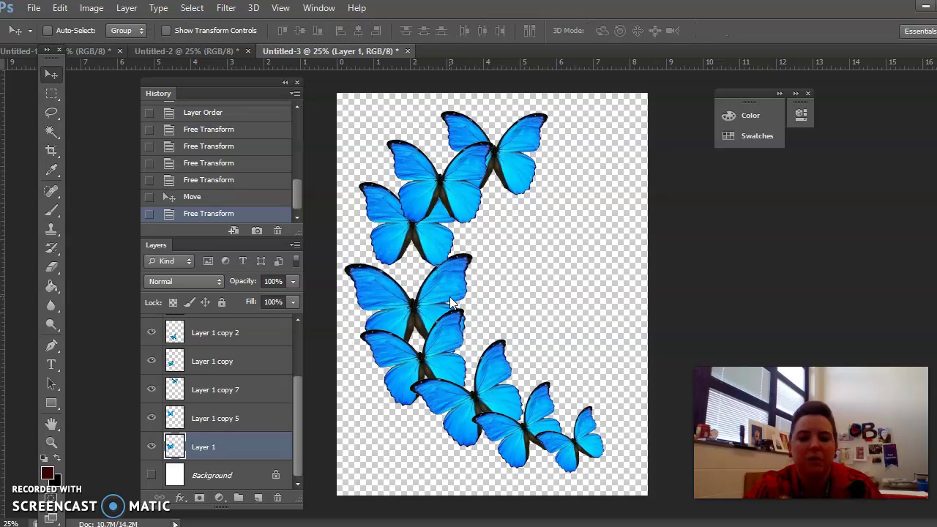
Rotate the Layer 1 copy 5 butterfly slightly clockwise and move it down so it overlaps the top of the large Layer 1 butterfly.
left_click(150, 419)
left_click(150, 418)
left_click(187, 415)
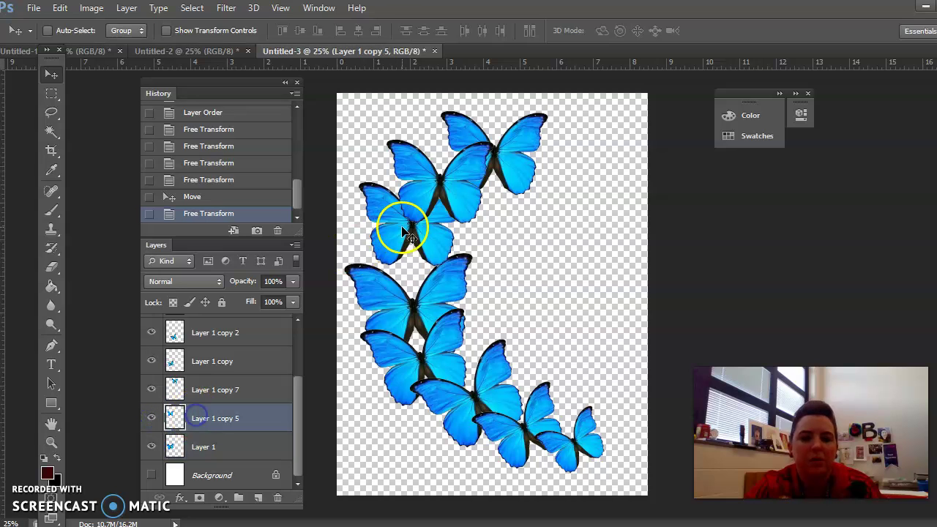
key("ctrl+t")
left_click_drag(489, 254, 487, 272)
left_click_drag(432, 253, 436, 283)
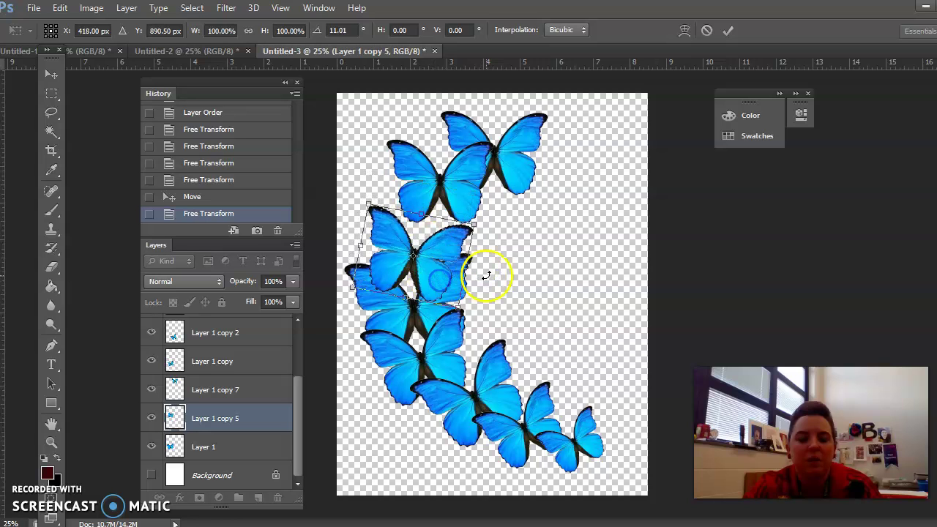
left_click_drag(508, 282, 503, 275)
left_click_drag(440, 272, 445, 273)
key("Return")
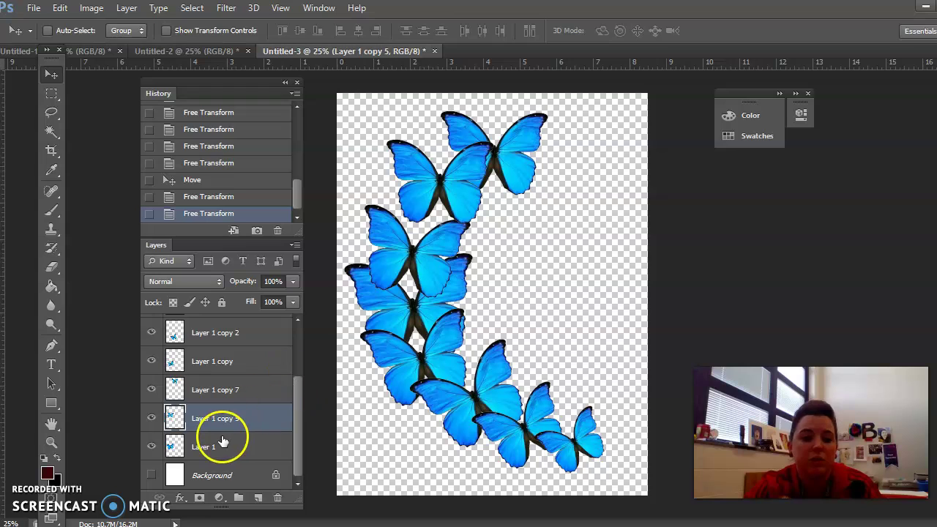
Compare the overlap with Layer 1 copy 5 above and below Layer 1, leaving it below Layer 1 in the layer order.
left_click_drag(219, 418, 216, 450)
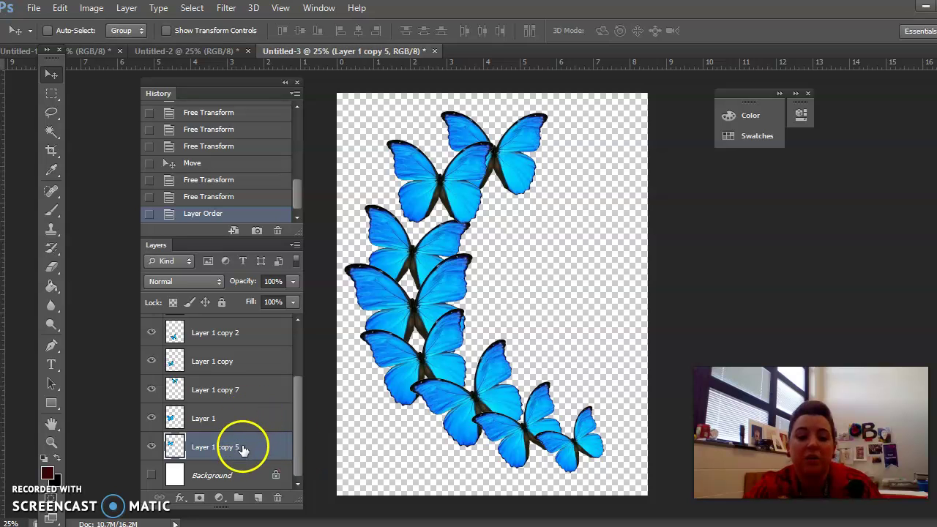
left_click_drag(244, 448, 246, 414)
left_click_drag(443, 304, 413, 393)
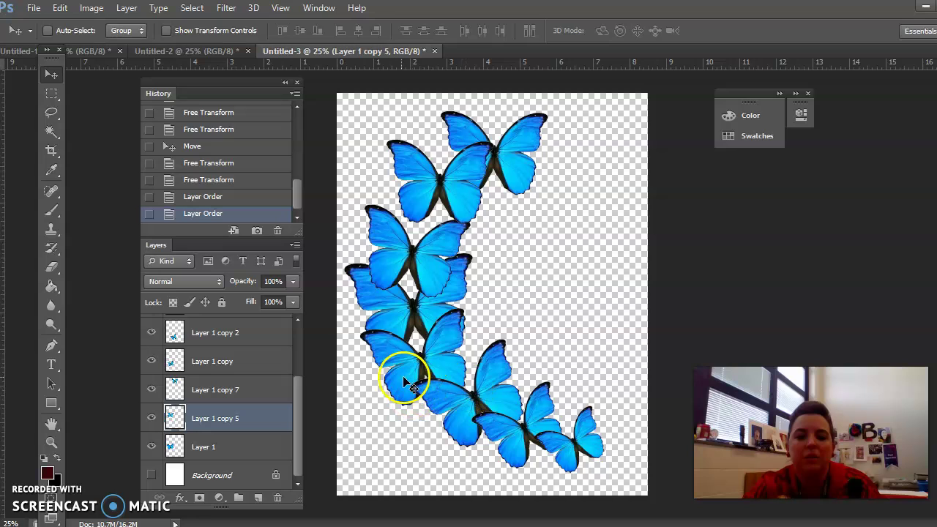
left_click_drag(233, 423, 231, 453)
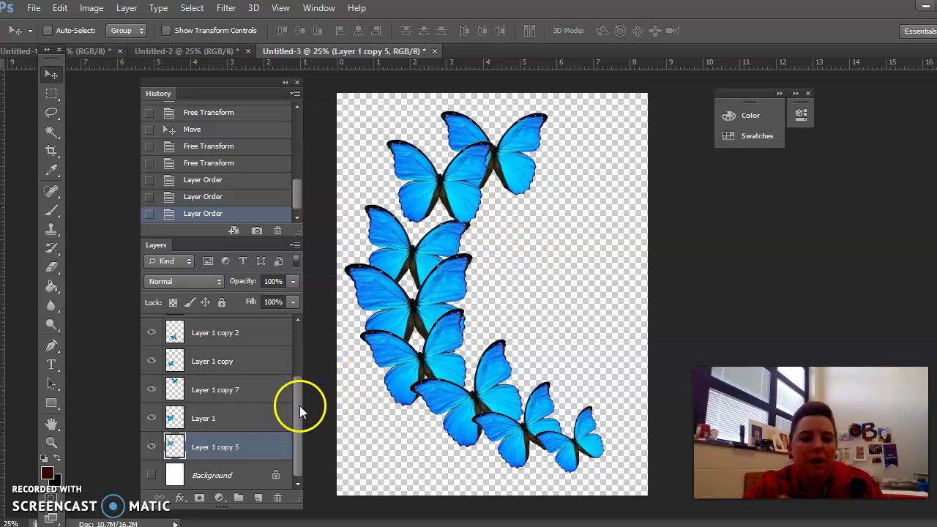
Toggle Layer 1 copy 7 and copy 6 to identify their butterflies, and move the copy 6 butterfly down toward the copy 5 butterfly.
left_click(252, 407)
left_click(151, 390)
left_click(152, 390)
left_click_drag(301, 411, 298, 318)
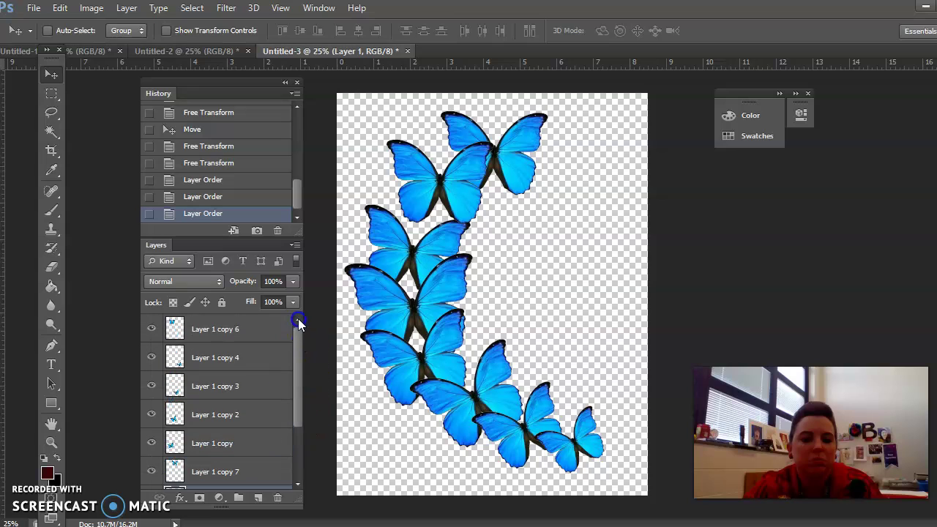
left_click(151, 330)
left_click(152, 329)
left_click(216, 329)
mouse_move(439, 227)
left_mouse_down()
mouse_move(446, 199)
mouse_move(430, 196)
mouse_move(443, 217)
left_mouse_up()
Rotate the Layer 1 copy 6 butterfly to about 18.79°, scale it to about 90.64%, and place its layer below Layer 1 copy 5.
key("ctrl+t")
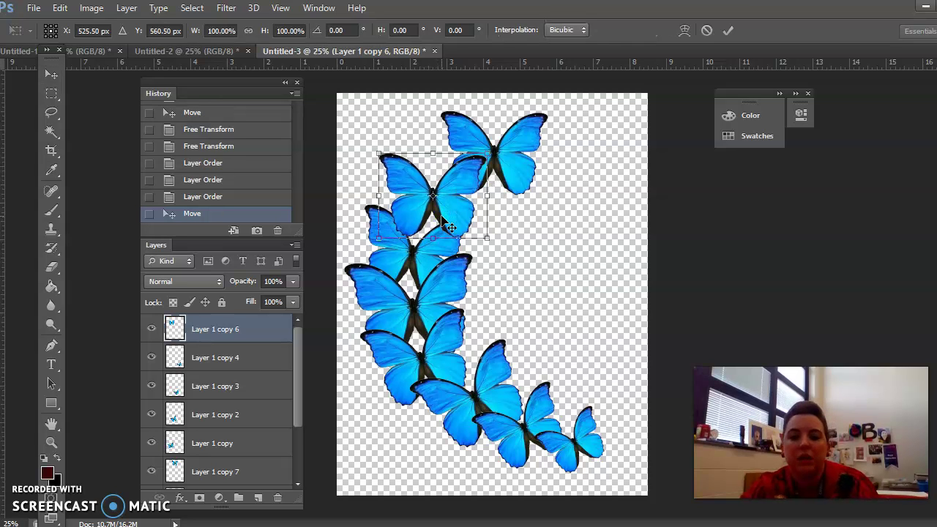
left_click_drag(516, 203, 511, 229)
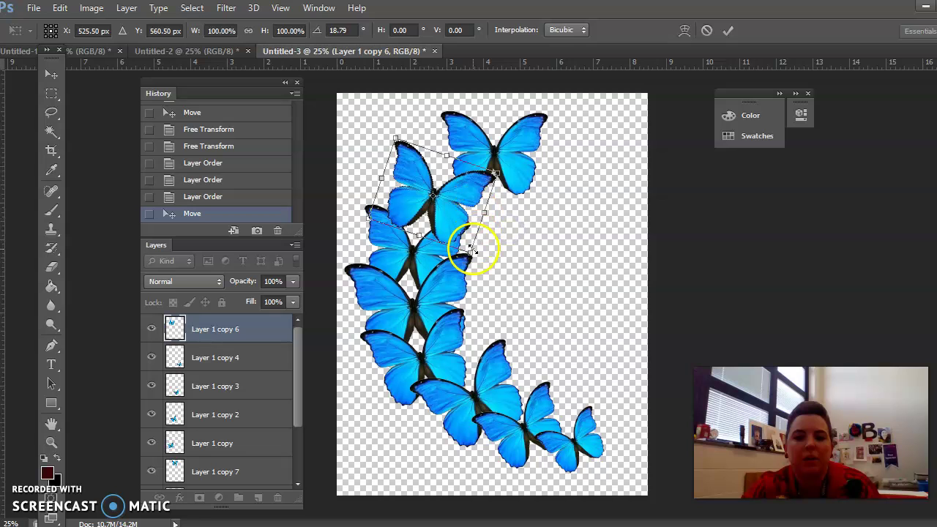
left_click_drag(470, 253, 462, 241)
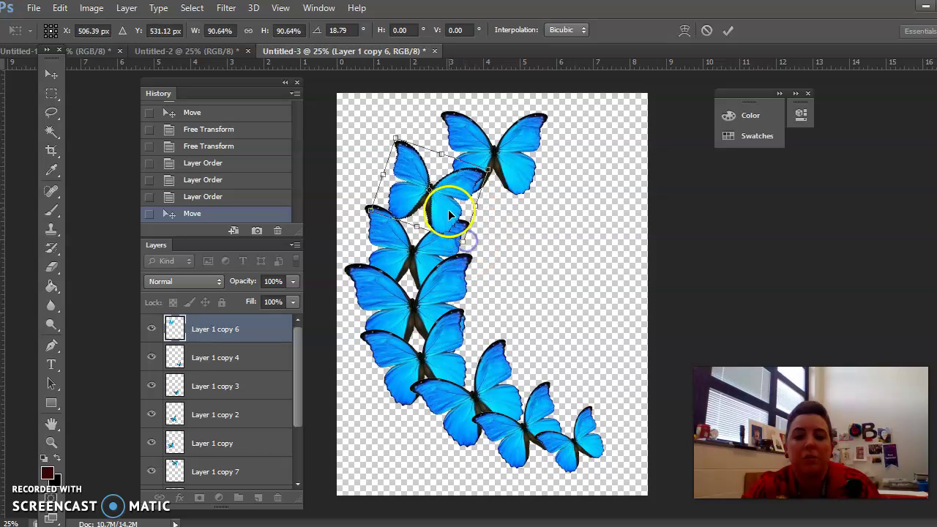
left_click_drag(445, 200, 445, 215)
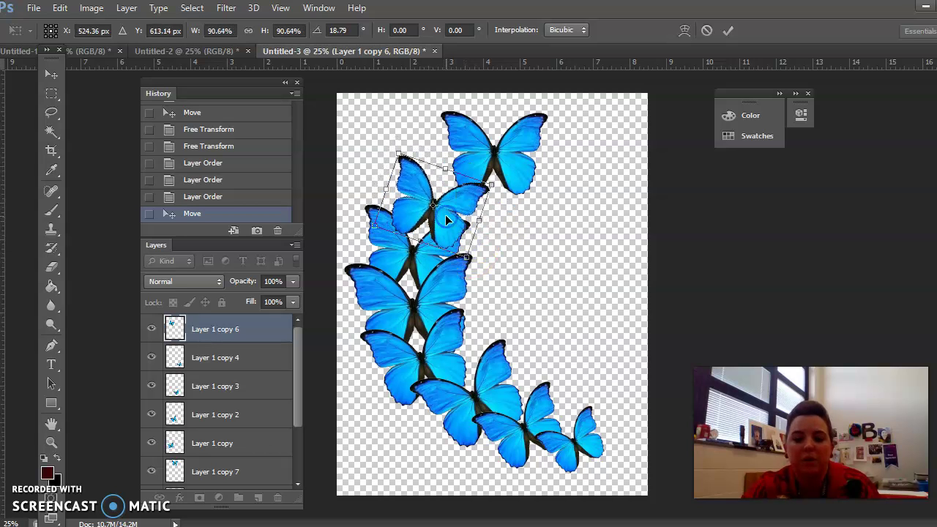
key("Return")
left_click_drag(223, 330, 232, 480)
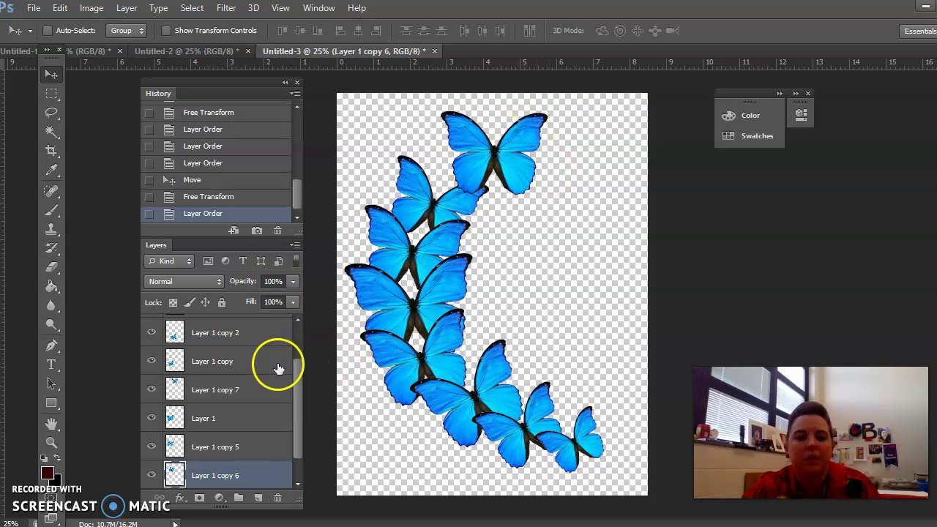
Rotate the Layer 1 copy 7 butterfly to about 30.36°, scale it to about 71.44%, and move it onto the Layer 1 copy 6 butterfly.
left_click_drag(297, 399, 288, 344)
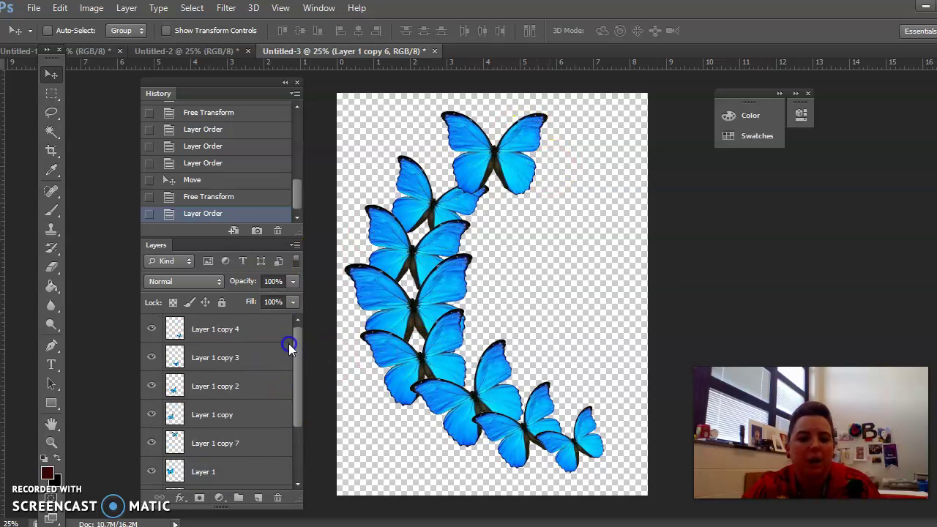
left_click(221, 443)
key("ctrl+t")
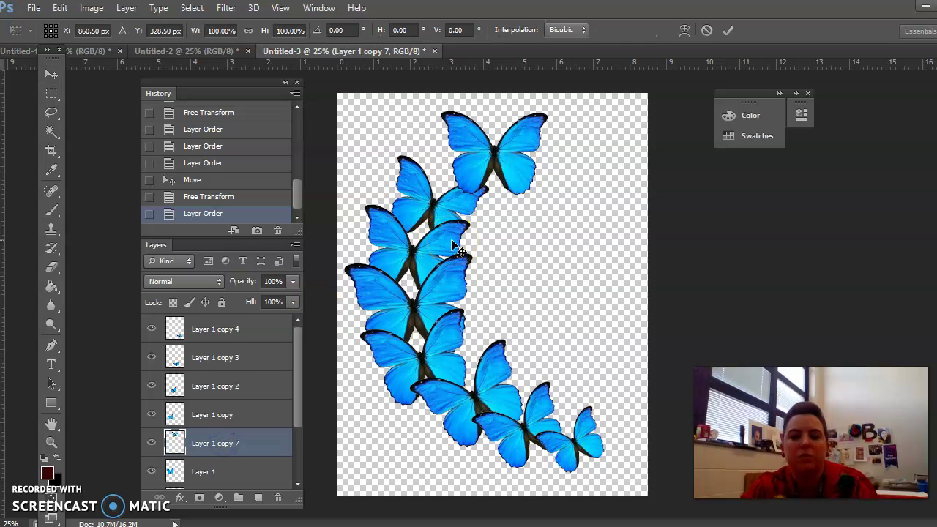
left_click_drag(586, 188, 552, 238)
left_click_drag(506, 181, 482, 205)
left_click_drag(521, 242, 461, 196)
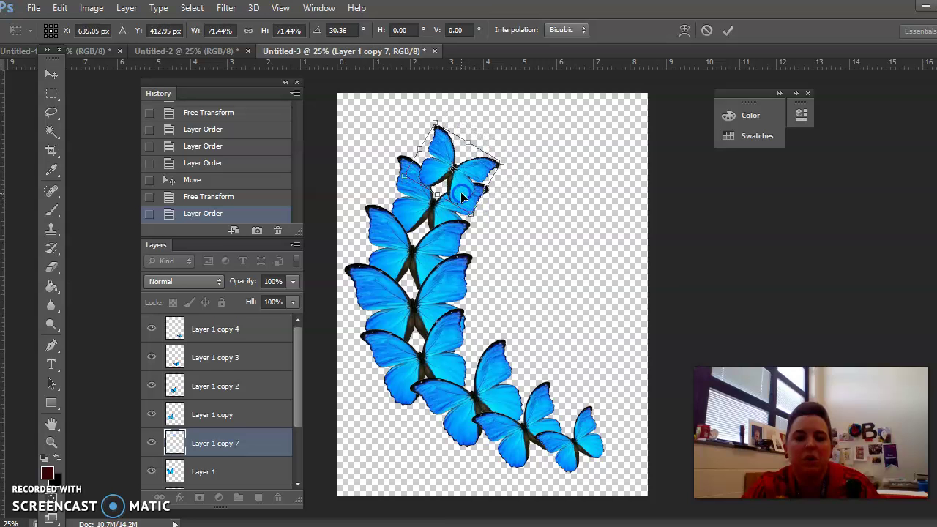
key("Return")
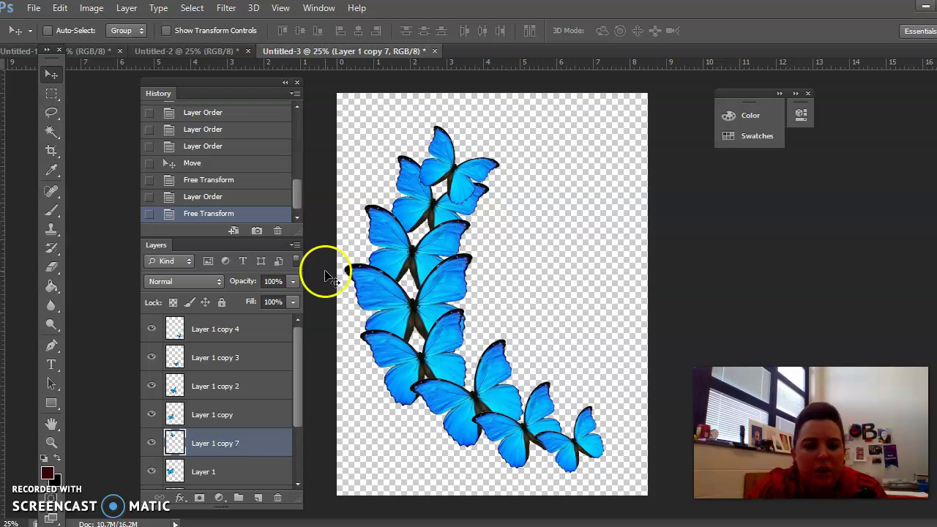
Move Layer 1 copy 7 below Layer 1 in the layer order.
left_click_drag(241, 444, 238, 483)
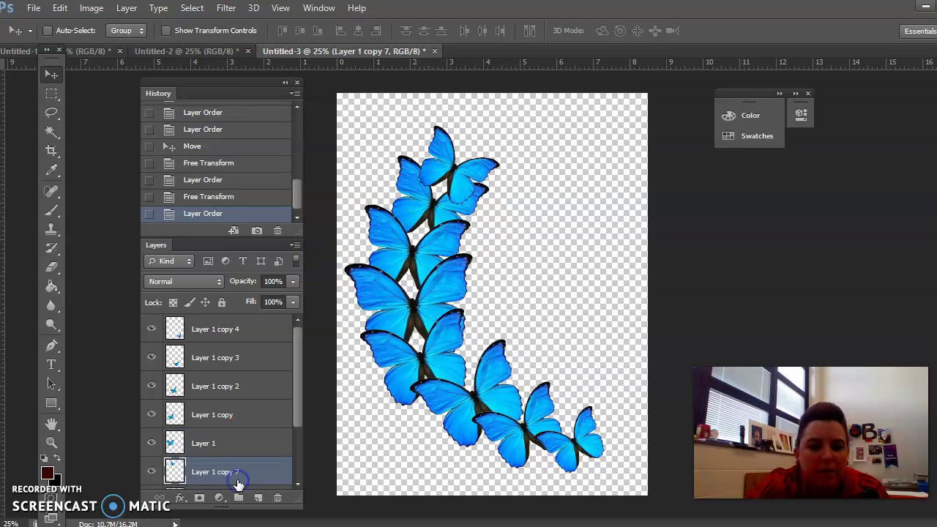